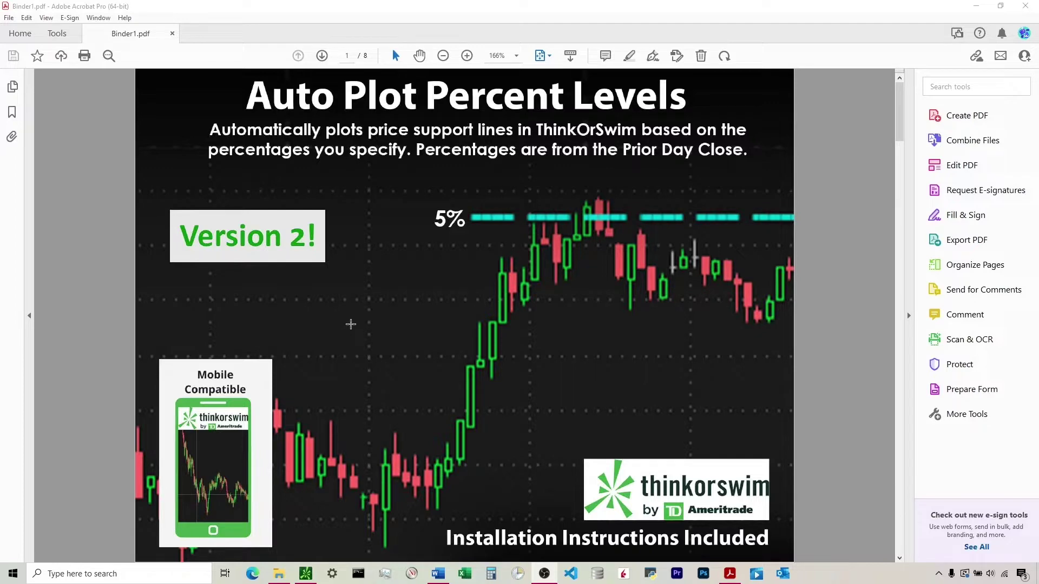
# Step: Scroll Binder1.pdf down to page 3, on the two problems the code solves
pyautogui.scroll(-1, 356, 325)
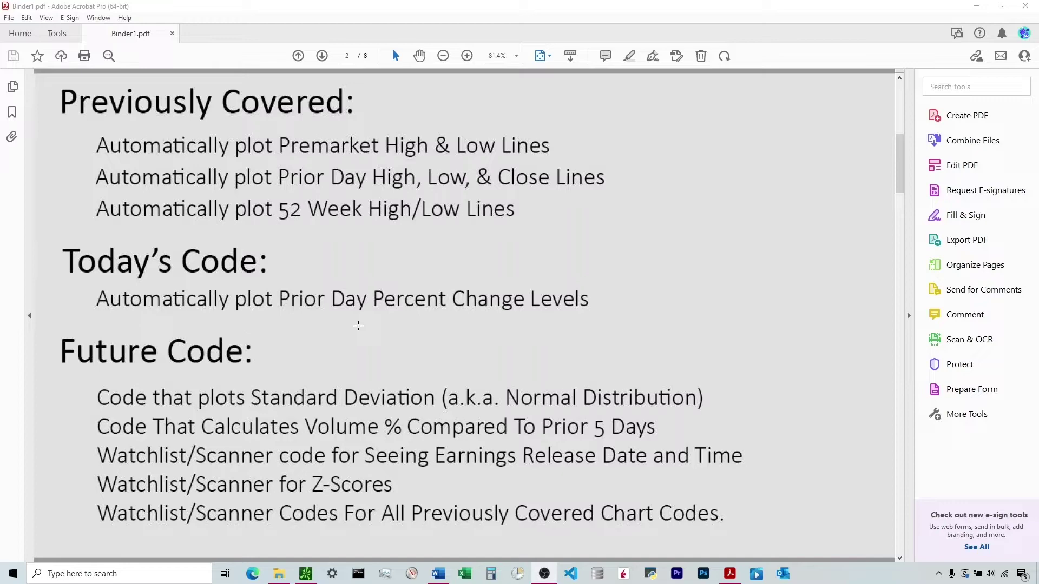
# Step: Scroll Binder1.pdf down to page 4, listing the asset classes the code works on
pyautogui.scroll(-1, 358, 326)
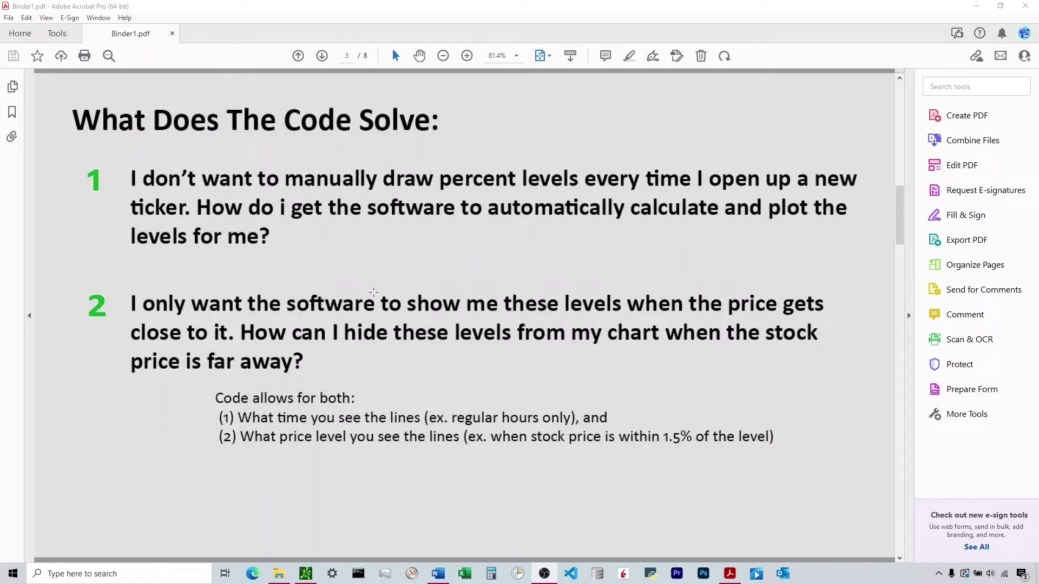
# Step: Scroll to page 6, then back to page 5 with the most- and less-frequently set settings
pyautogui.scroll(-3, 529, 439)
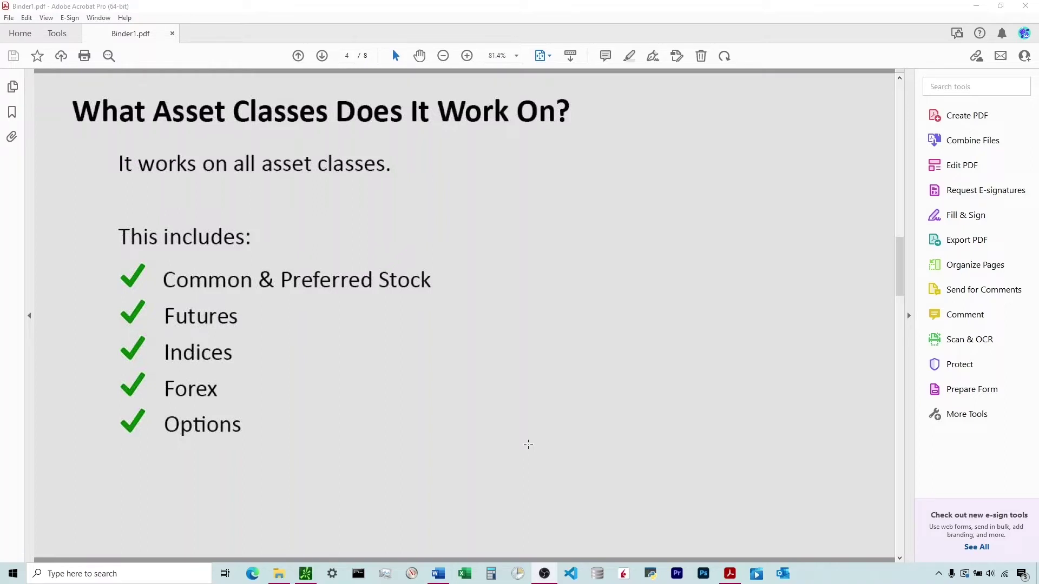
pyautogui.scroll(-1, 521, 443)
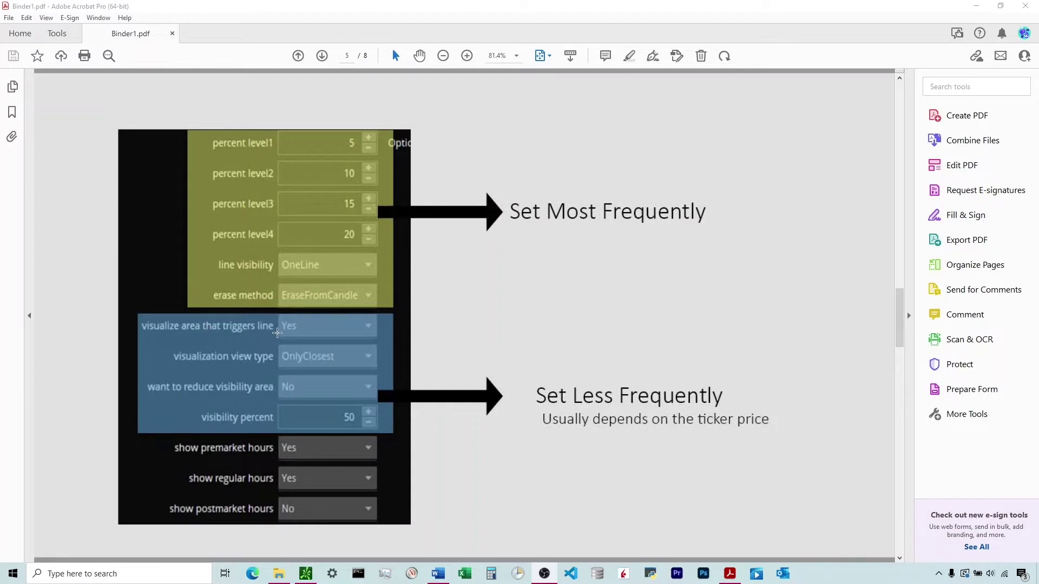
pyautogui.scroll(-1, 277, 334)
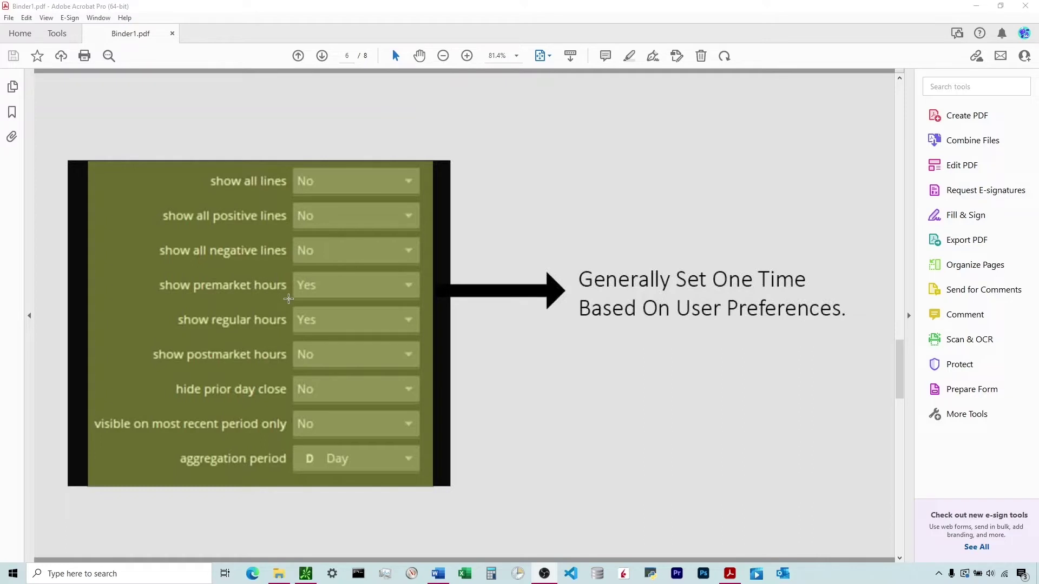
pyautogui.scroll(1, 288, 299)
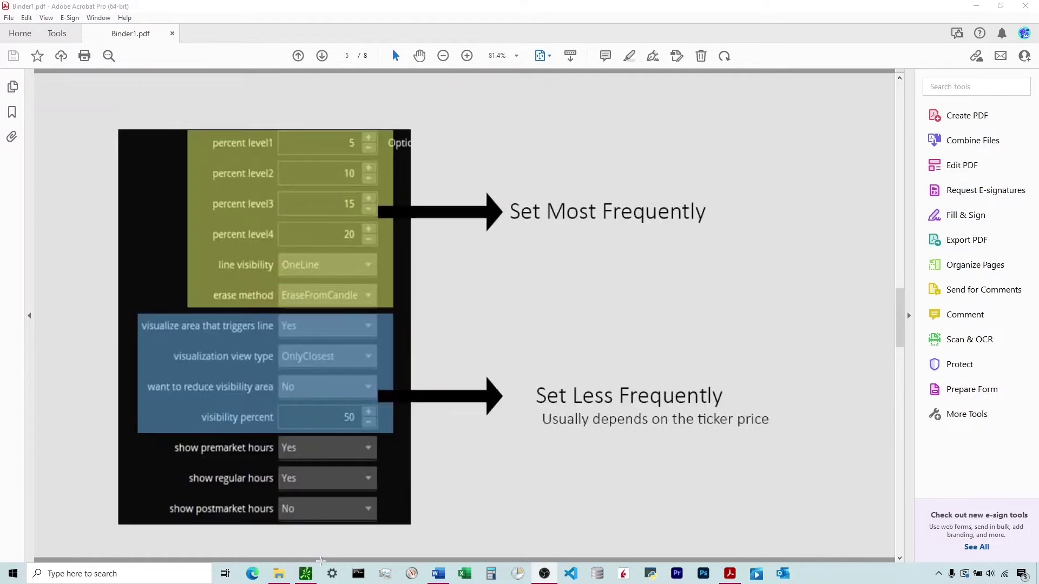
# Step: Bring up the thinkorswim ROKU chart and open Edit Studies, showing myPercentLevels under Price
pyautogui.click(305, 574)
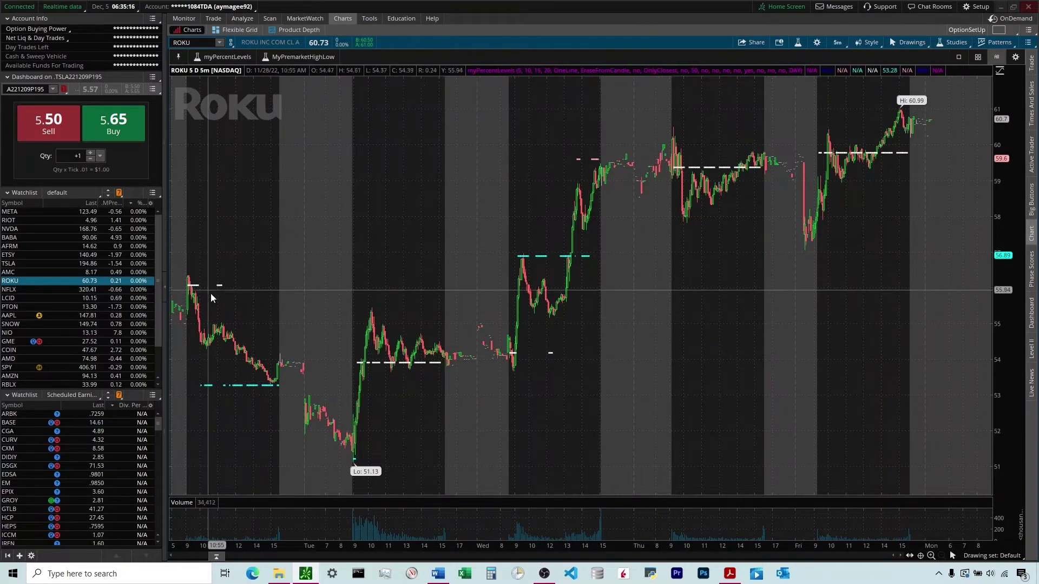
pyautogui.click(953, 42)
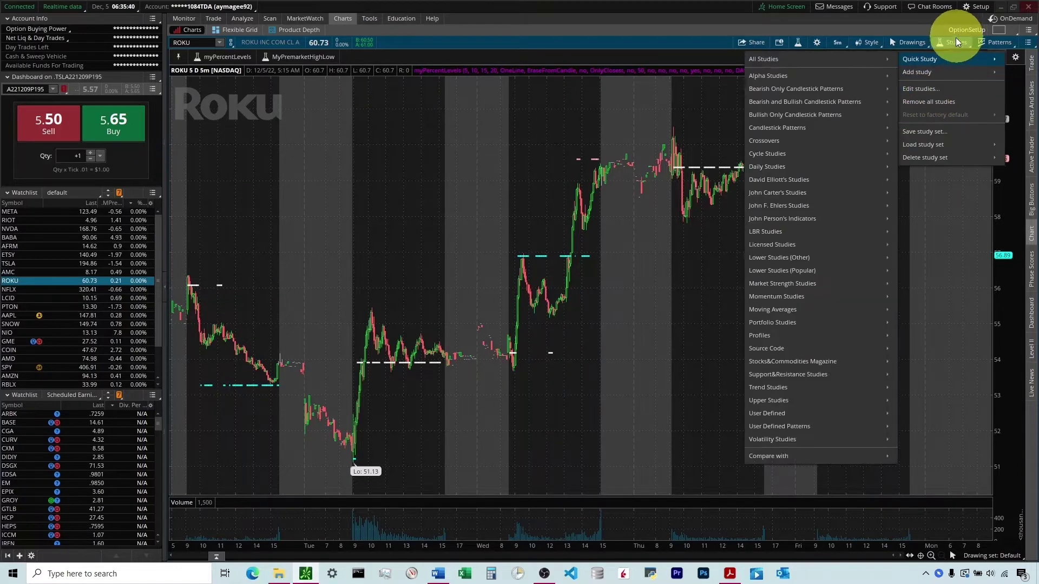
pyautogui.click(926, 88)
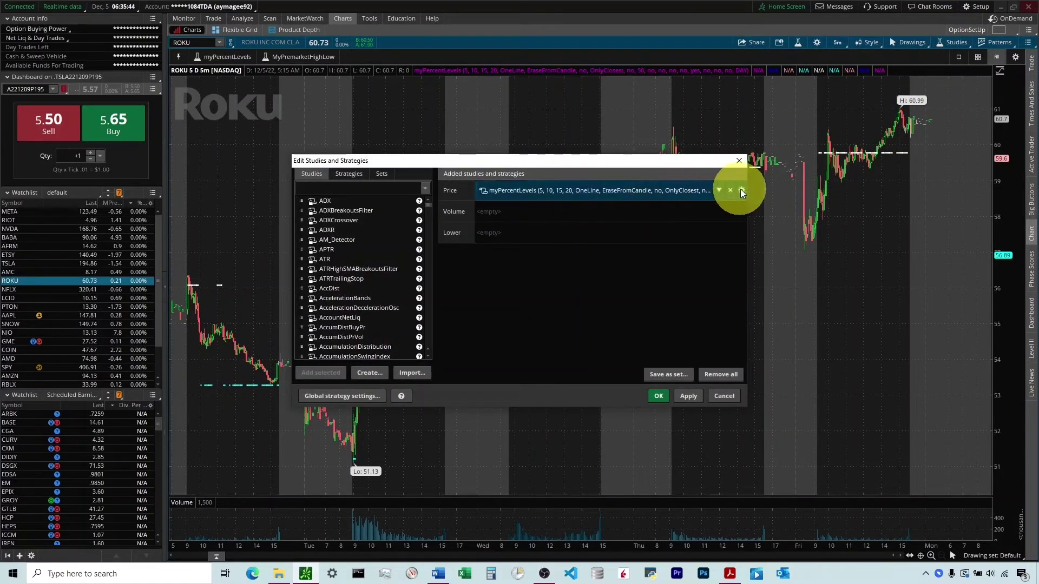
# Step: Set myPercentLevels 'show all lines' to Yes, apply it, and move the study editor aside
pyautogui.click(741, 190)
pyautogui.scroll(-3, 571, 235)
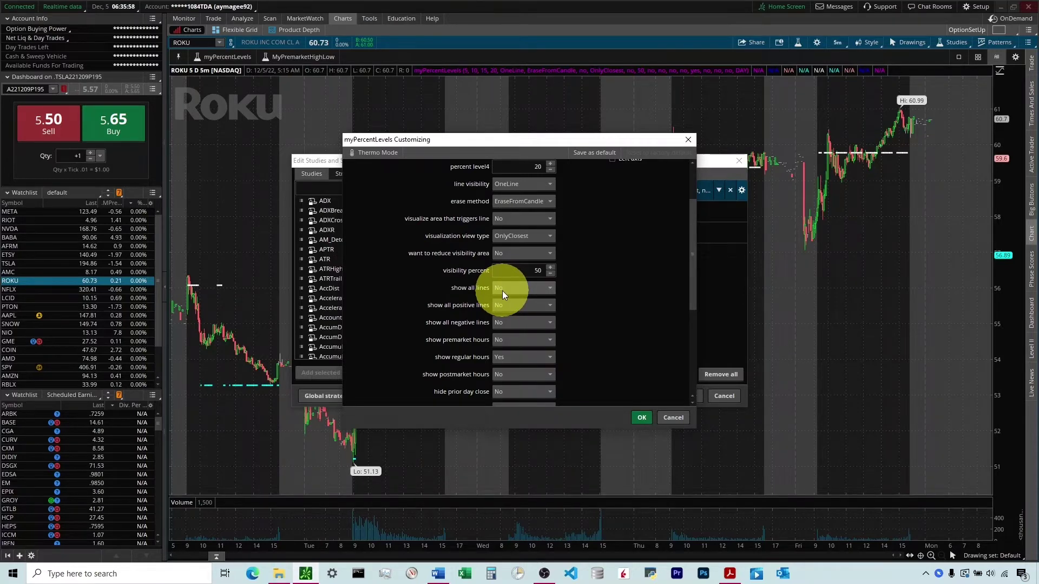
pyautogui.click(502, 290)
pyautogui.click(500, 306)
pyautogui.click(640, 417)
pyautogui.click(689, 401)
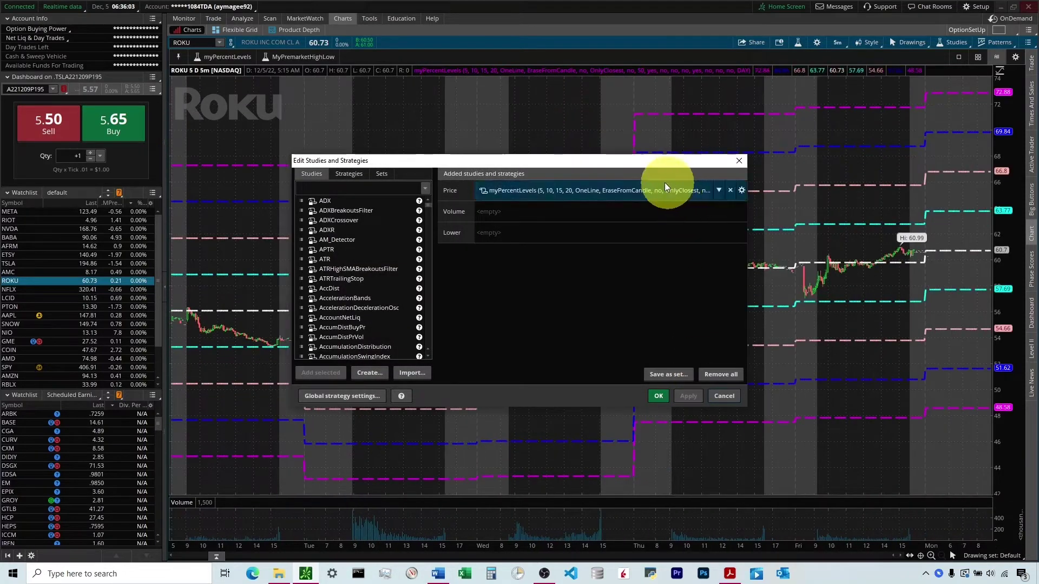
pyautogui.moveTo(647, 161); pyautogui.dragTo(918, 304)
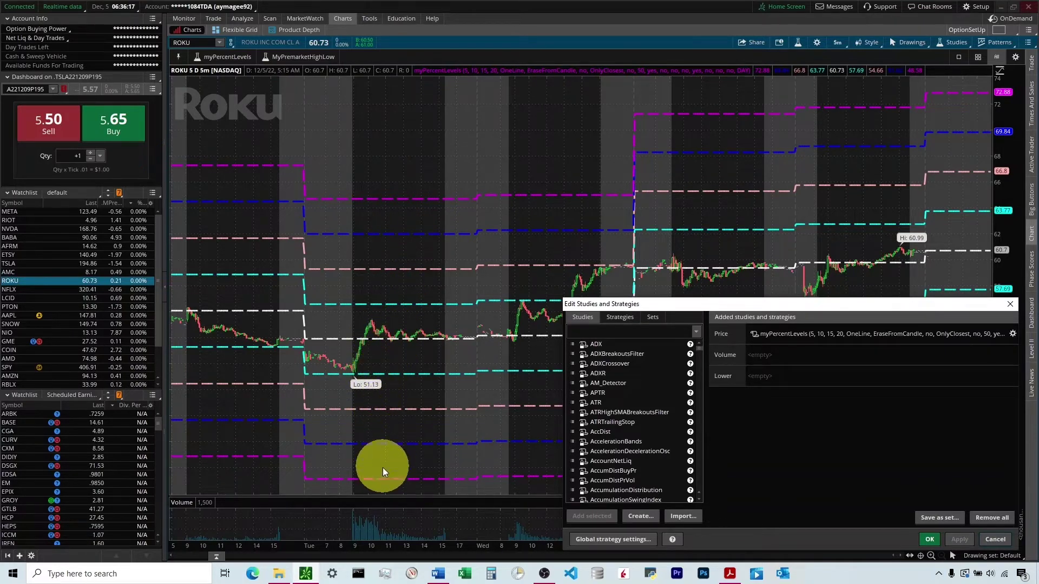
# Step: Switch myPercentLevels from all lines to only positive lines and apply it to the ROKU chart
pyautogui.moveTo(761, 307); pyautogui.dragTo(514, 207)
pyautogui.click(765, 236)
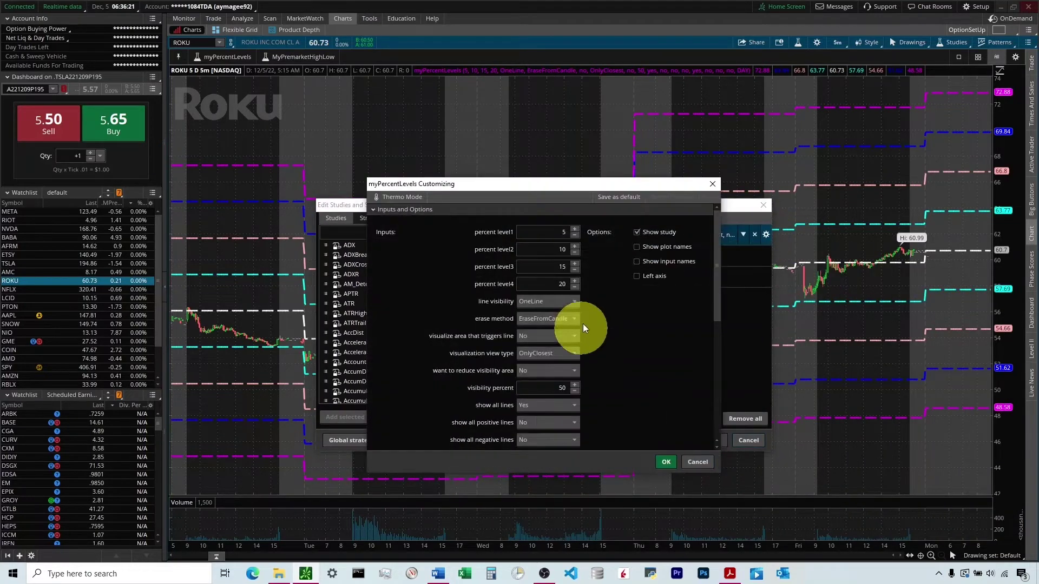
pyautogui.scroll(-1, 582, 320)
pyautogui.click(533, 382)
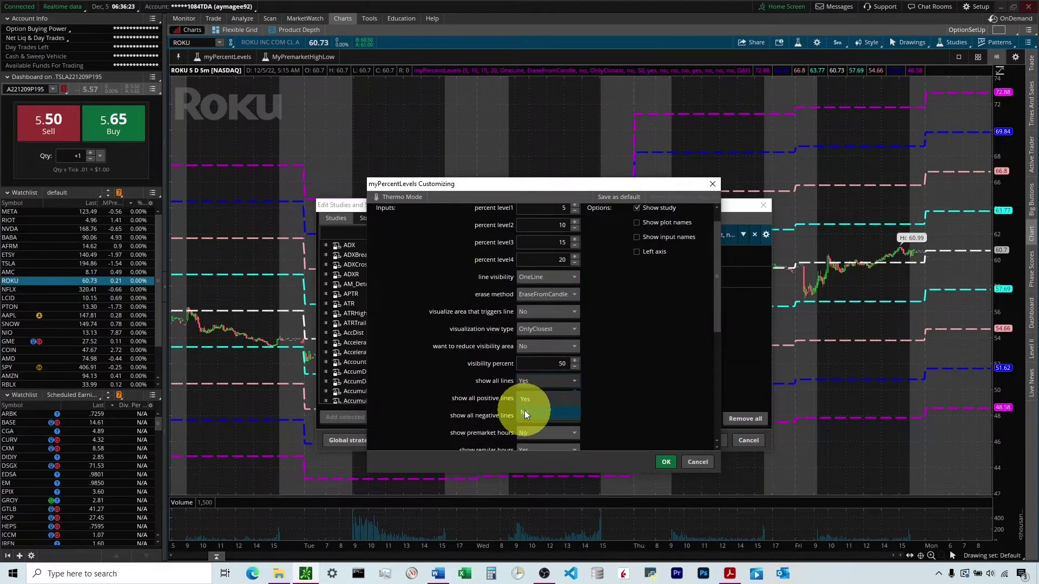
pyautogui.click(524, 410)
pyautogui.click(529, 398)
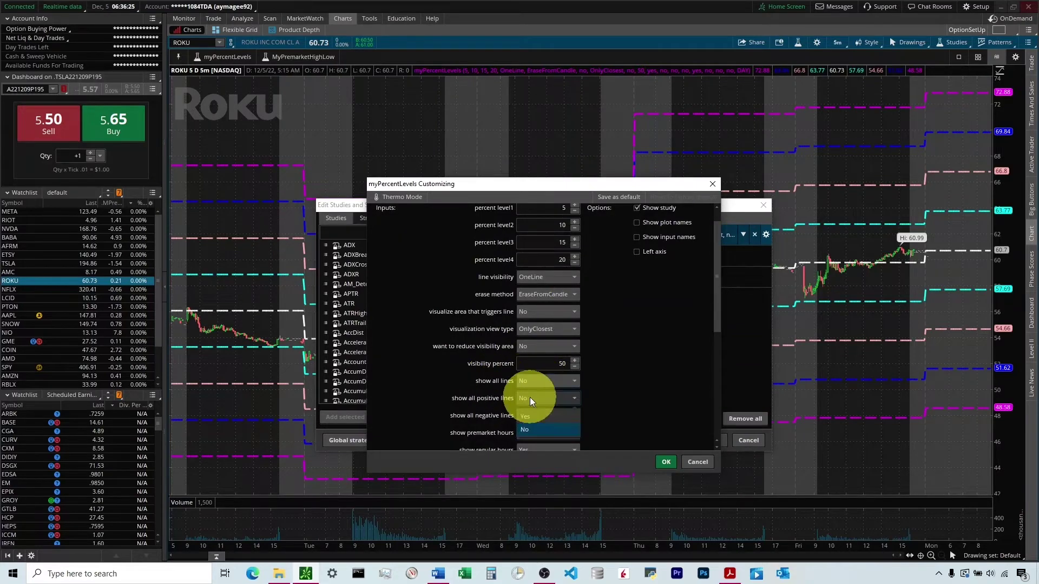
pyautogui.click(529, 412)
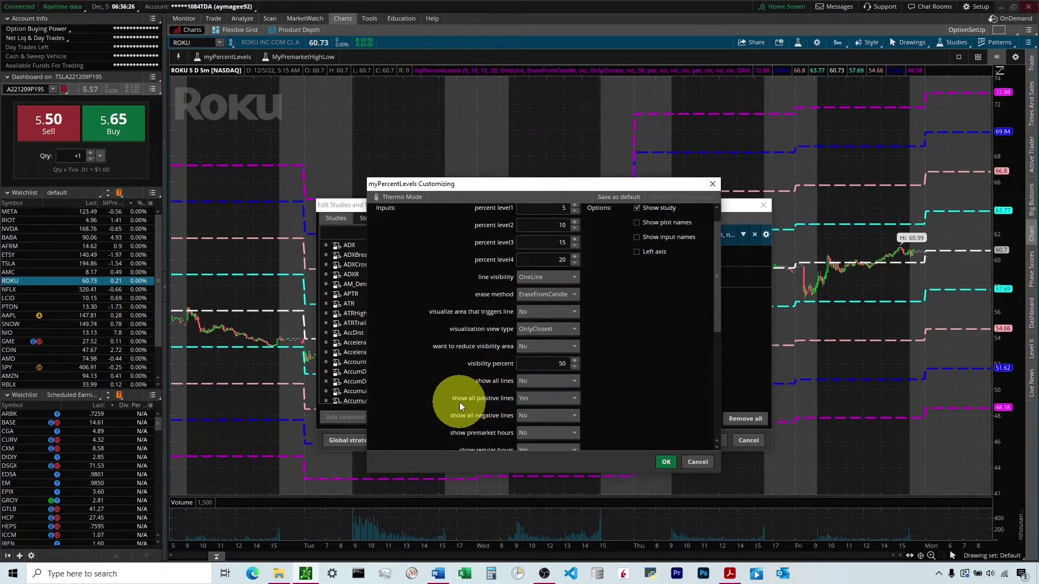
pyautogui.click(666, 461)
pyautogui.click(715, 440)
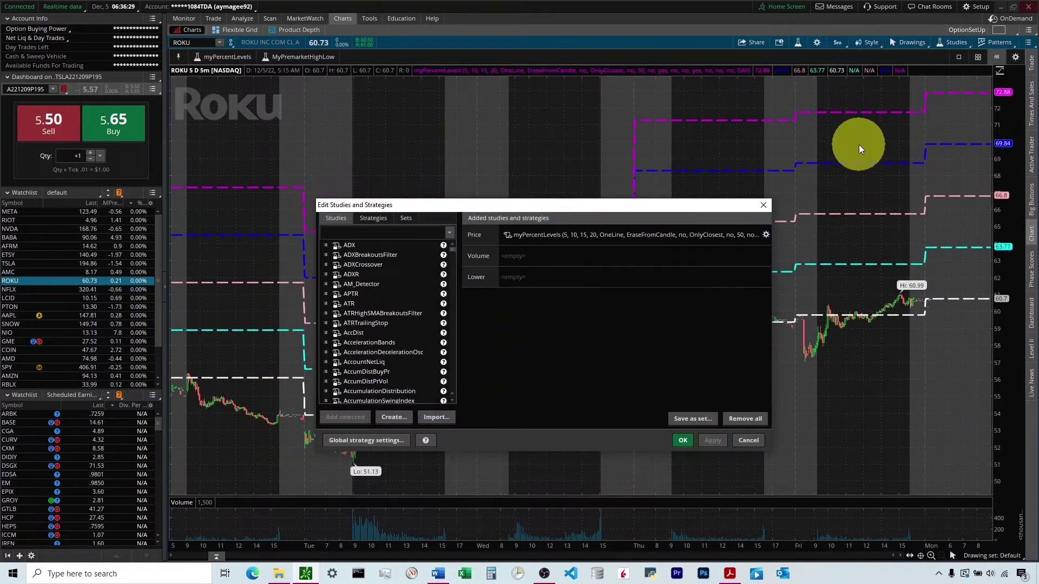
# Step: Show only negative levels in myPercentLevels with the prior day close hidden
pyautogui.click(766, 235)
pyautogui.scroll(-3, 518, 365)
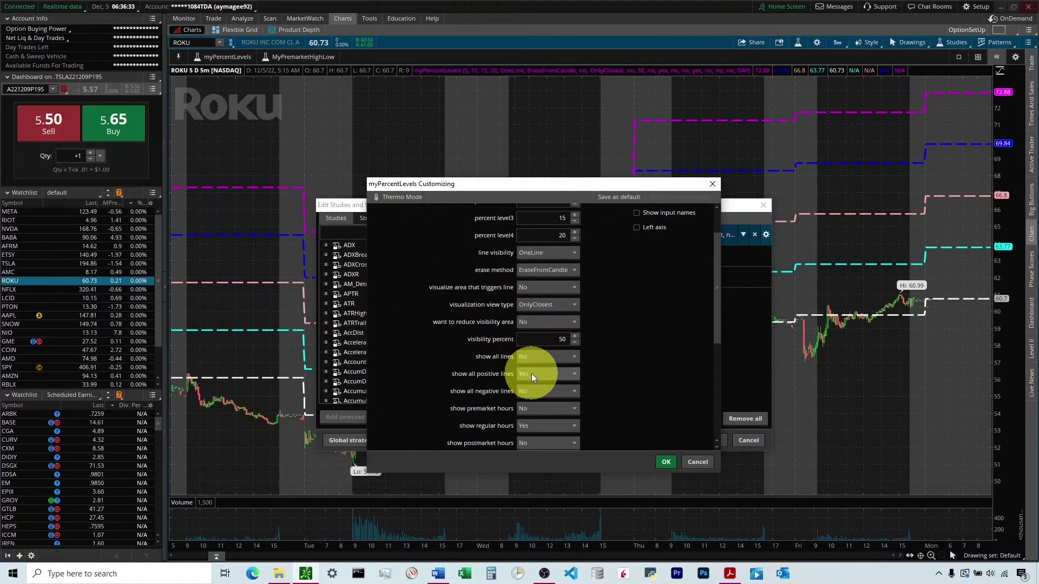
pyautogui.click(536, 375)
pyautogui.click(524, 400)
pyautogui.scroll(-2, 543, 392)
pyautogui.click(528, 323)
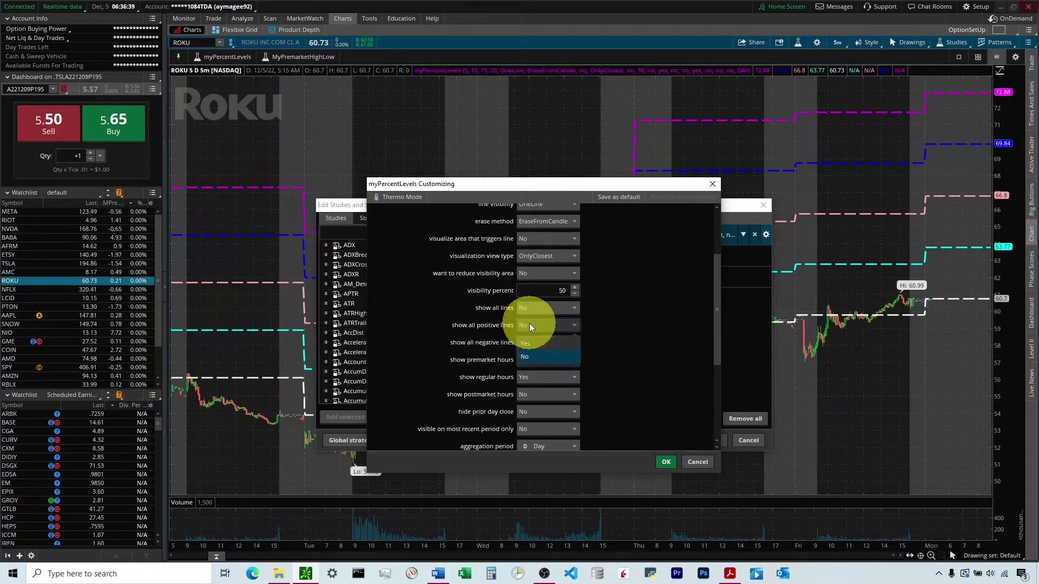
pyautogui.click(485, 331)
pyautogui.click(544, 344)
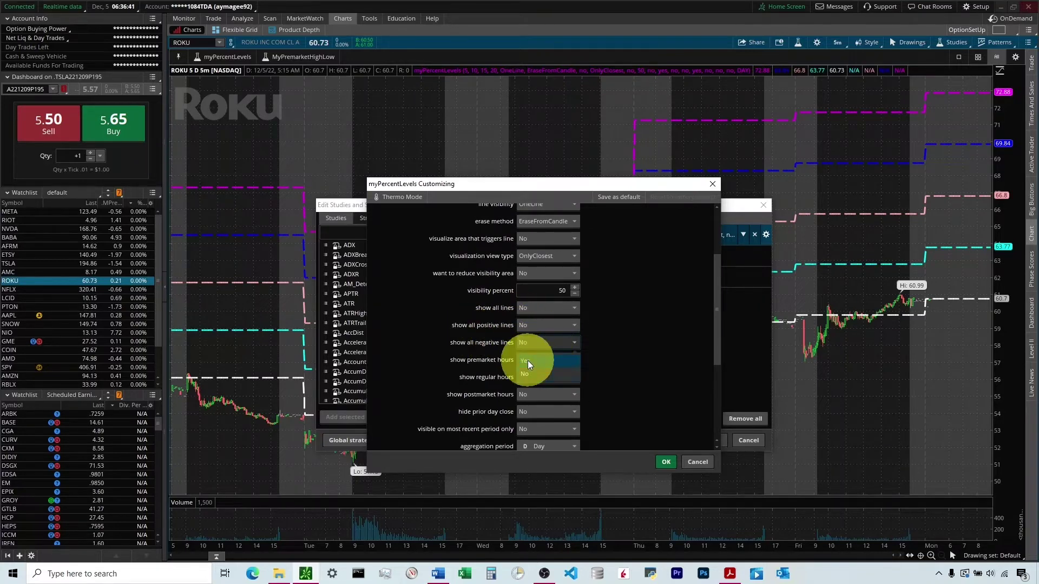
pyautogui.click(528, 361)
pyautogui.scroll(-2, 487, 380)
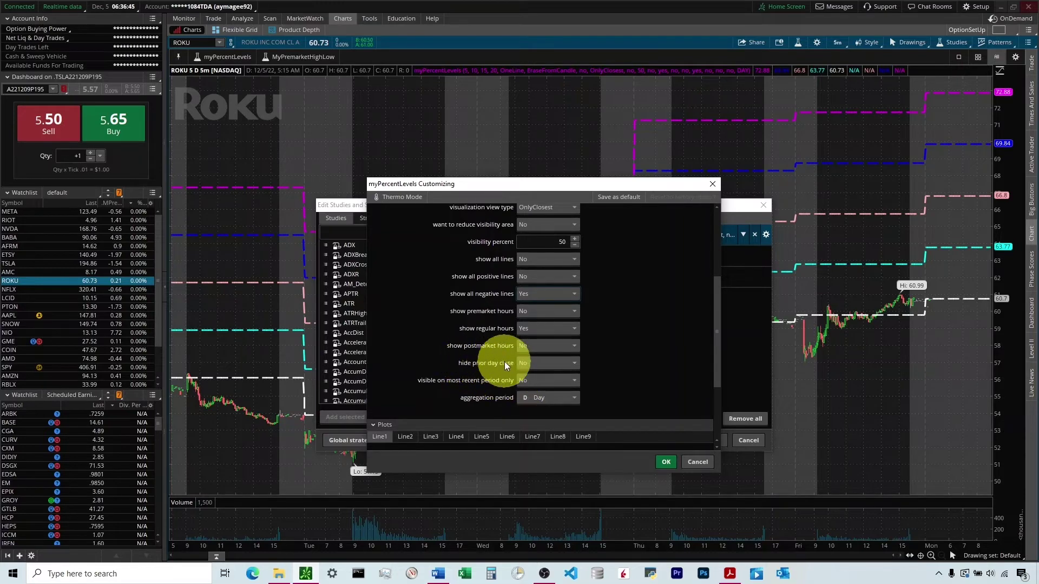
pyautogui.click(550, 365)
pyautogui.click(530, 381)
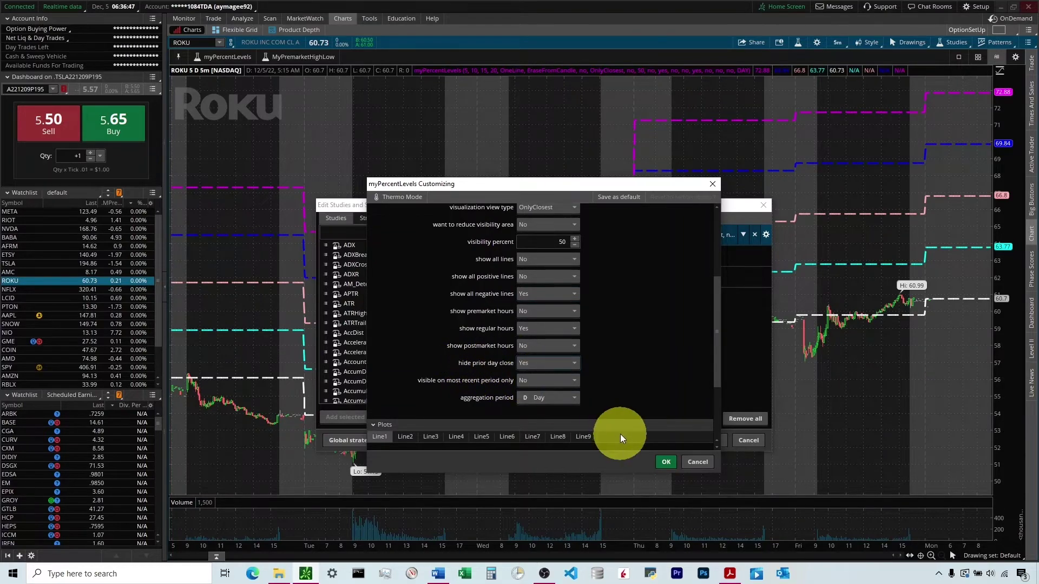
pyautogui.click(668, 461)
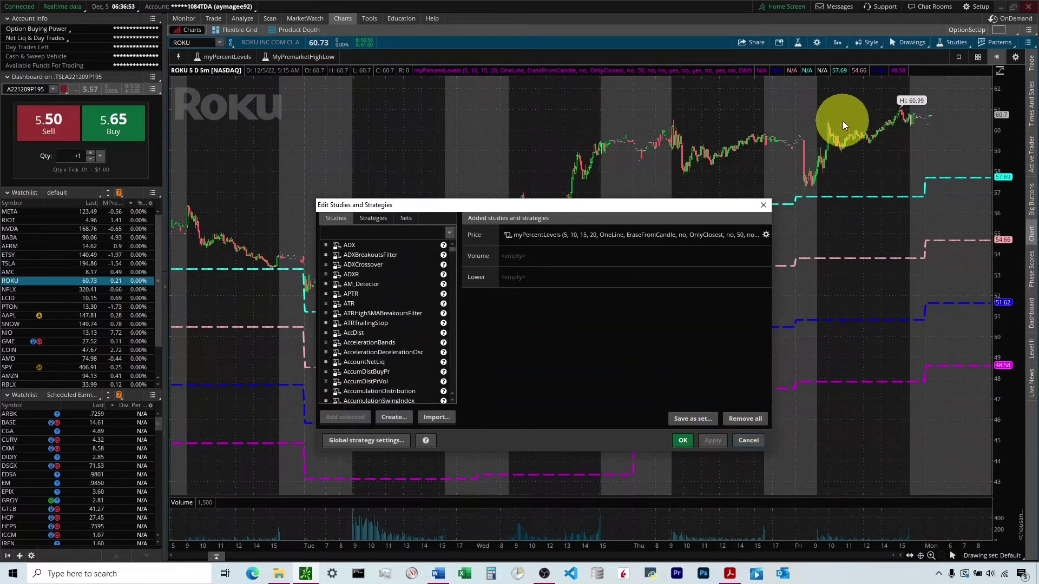
# Step: Reopen myPercentLevels settings to the negative-lines, prior-day-close and premarket-hours options
pyautogui.click(765, 234)
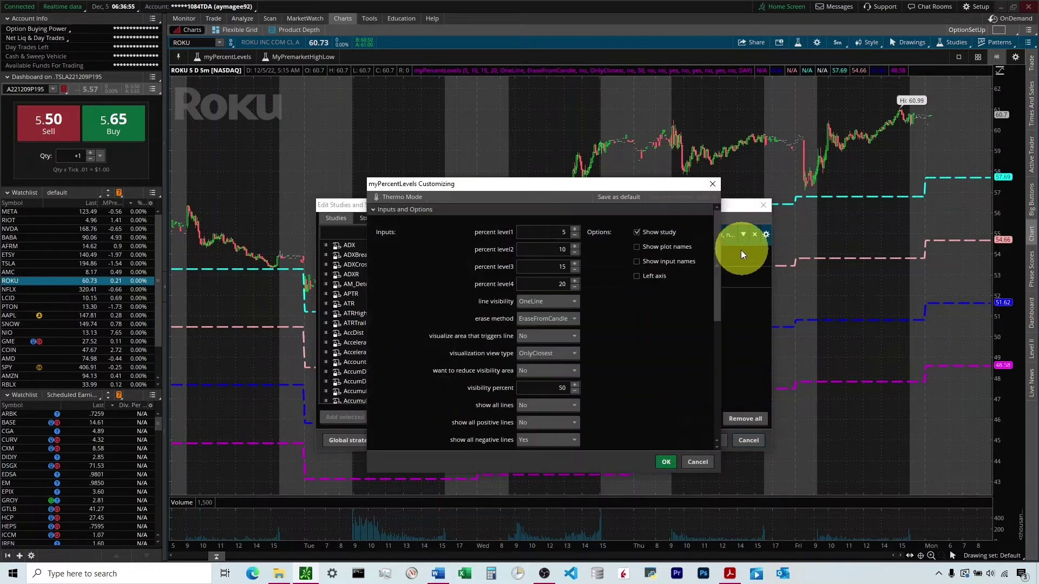
pyautogui.scroll(-4, 605, 331)
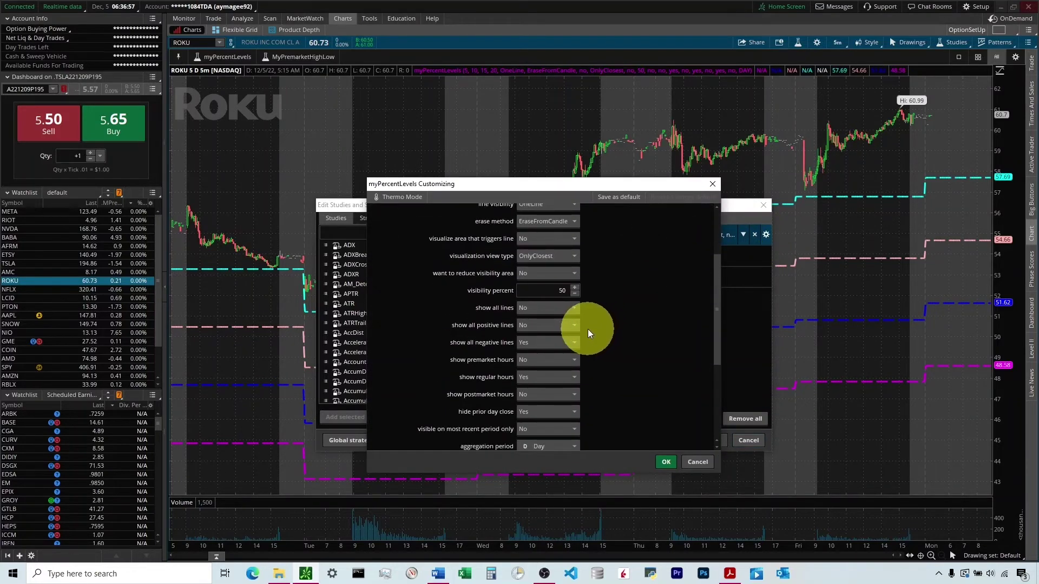
pyautogui.scroll(-1, 588, 329)
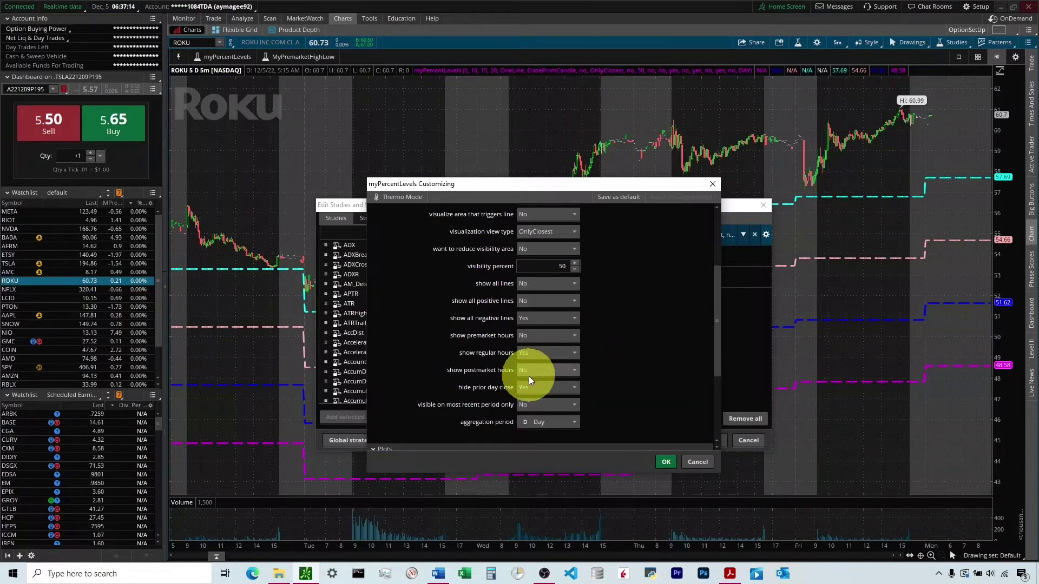
pyautogui.scroll(1, 462, 343)
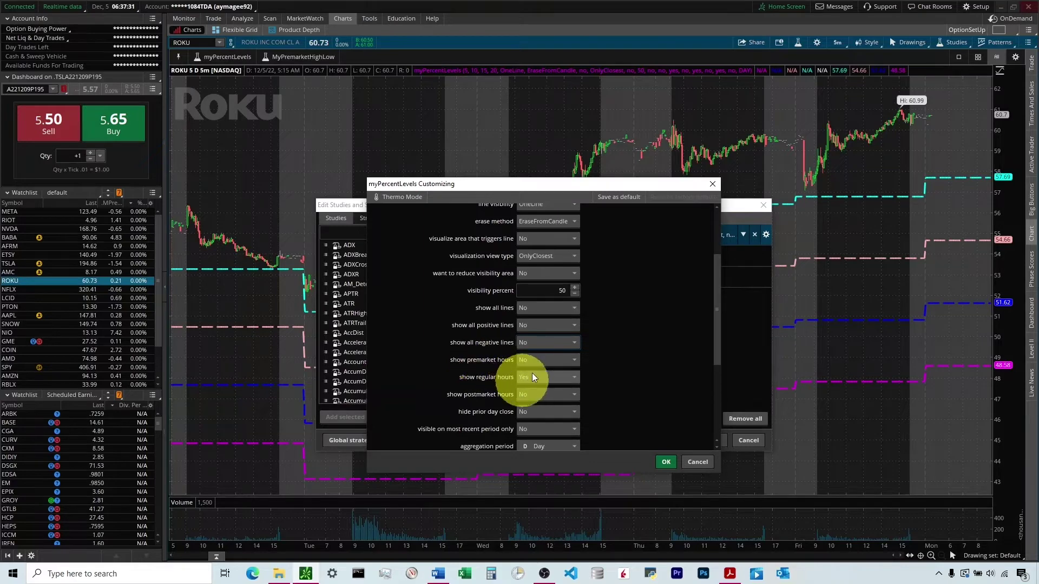
# Step: Turn on premarket hours for myPercentLevels and apply it to the chart
pyautogui.click(668, 467)
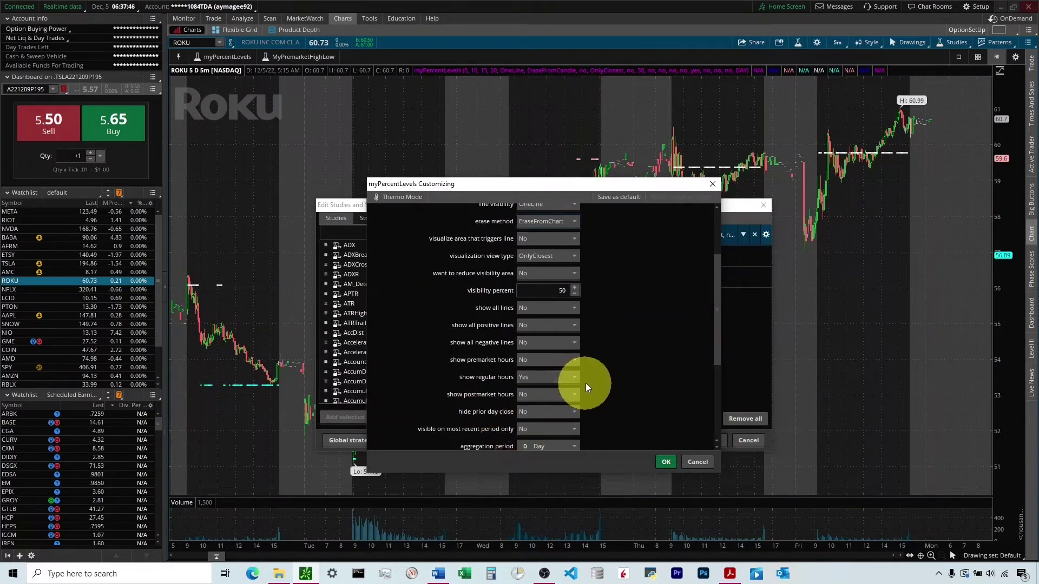
pyautogui.scroll(-1, 589, 375)
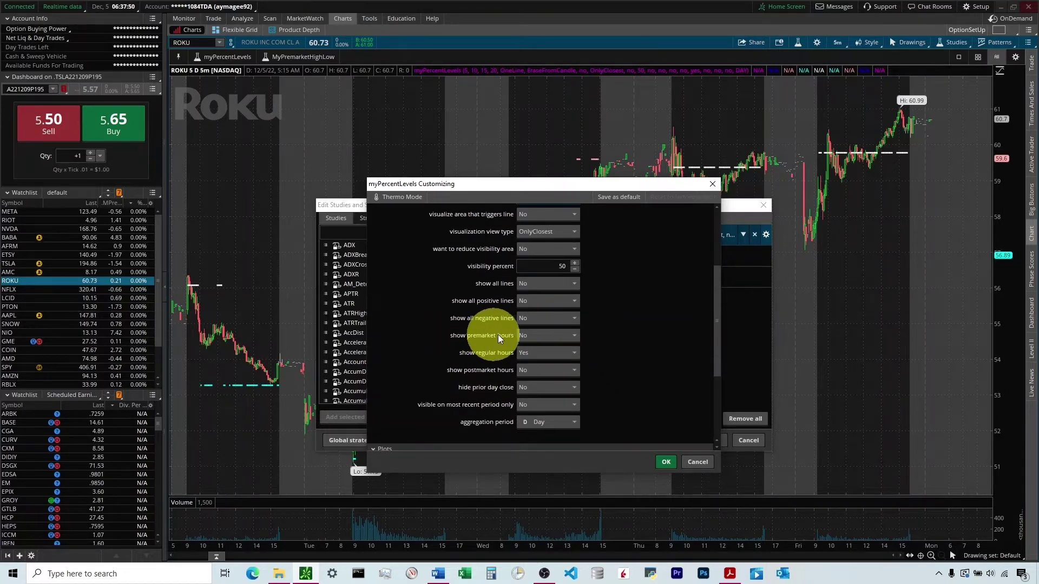
pyautogui.click(537, 336)
pyautogui.click(532, 352)
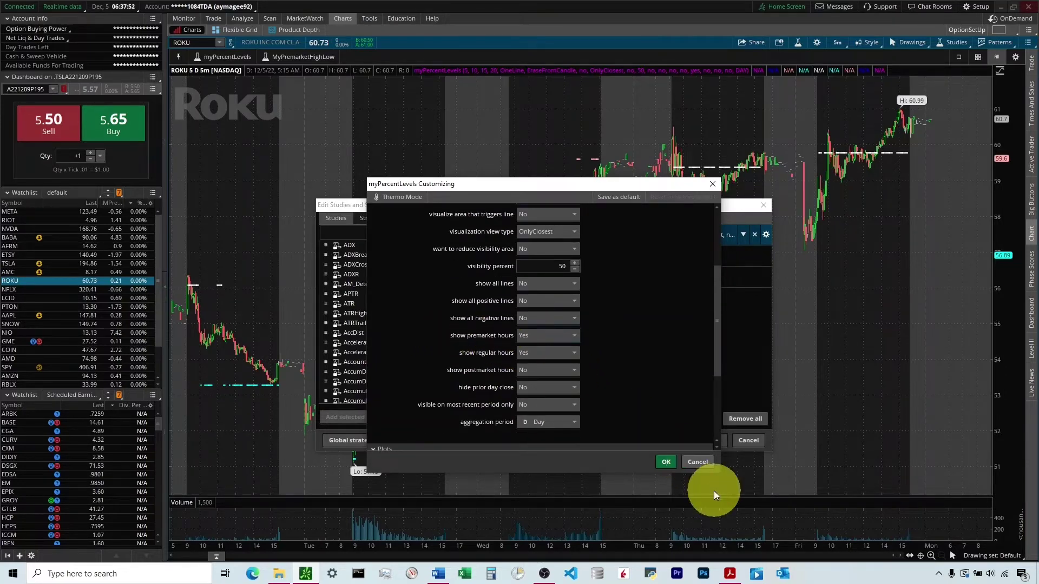
pyautogui.click(666, 462)
pyautogui.click(705, 439)
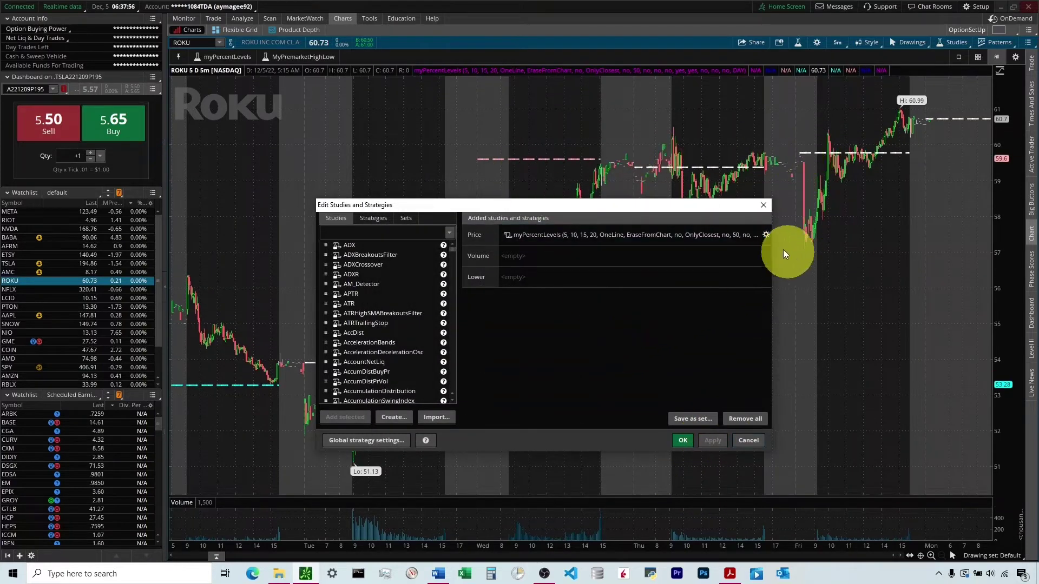
# Step: Turn on postmarket hours for the percent levels, apply it, and reopen the study settings
pyautogui.click(765, 234)
pyautogui.scroll(-3, 628, 371)
pyautogui.click(531, 346)
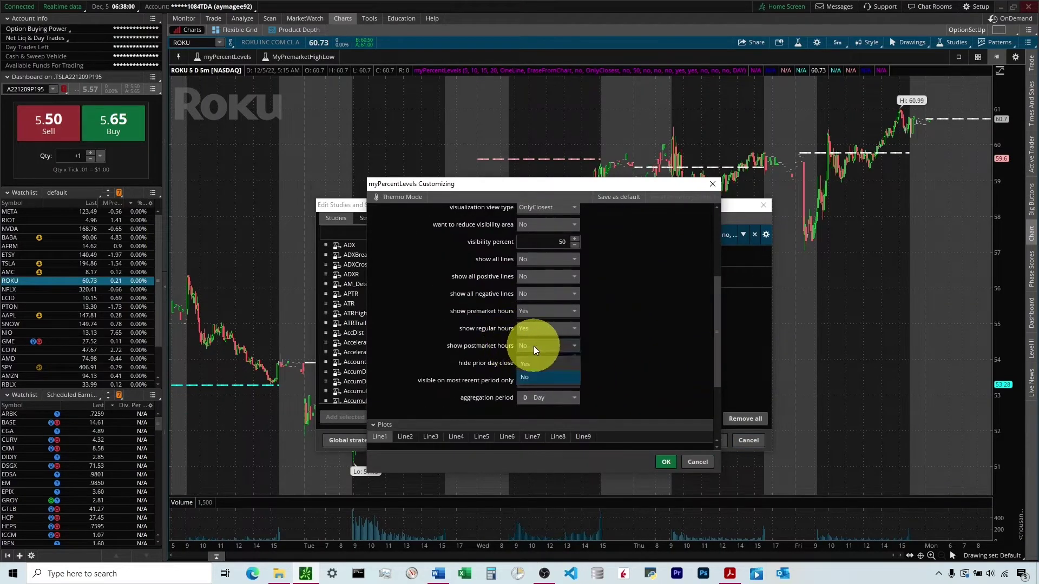
pyautogui.click(527, 363)
pyautogui.click(665, 463)
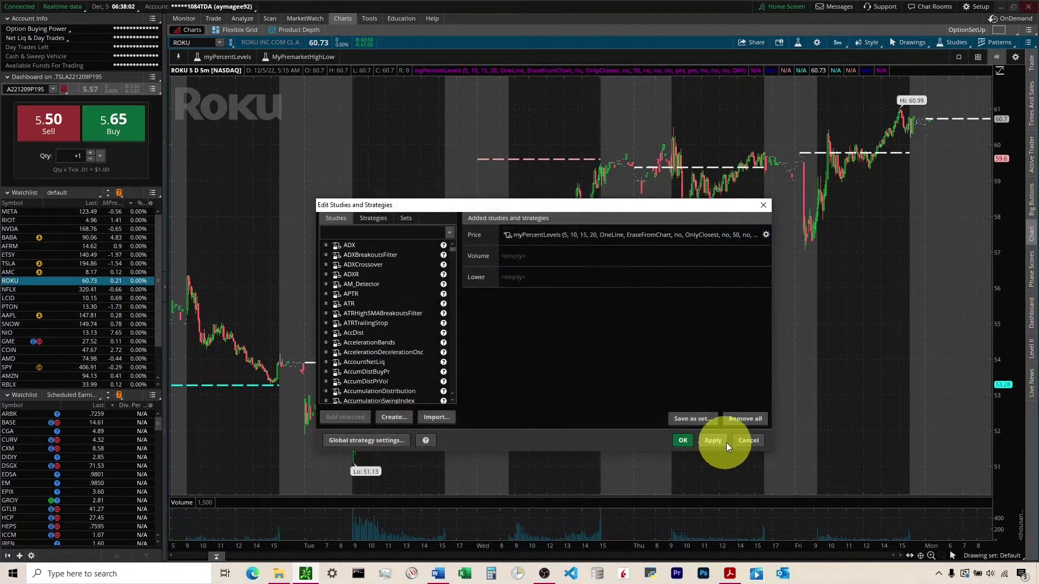
pyautogui.click(713, 440)
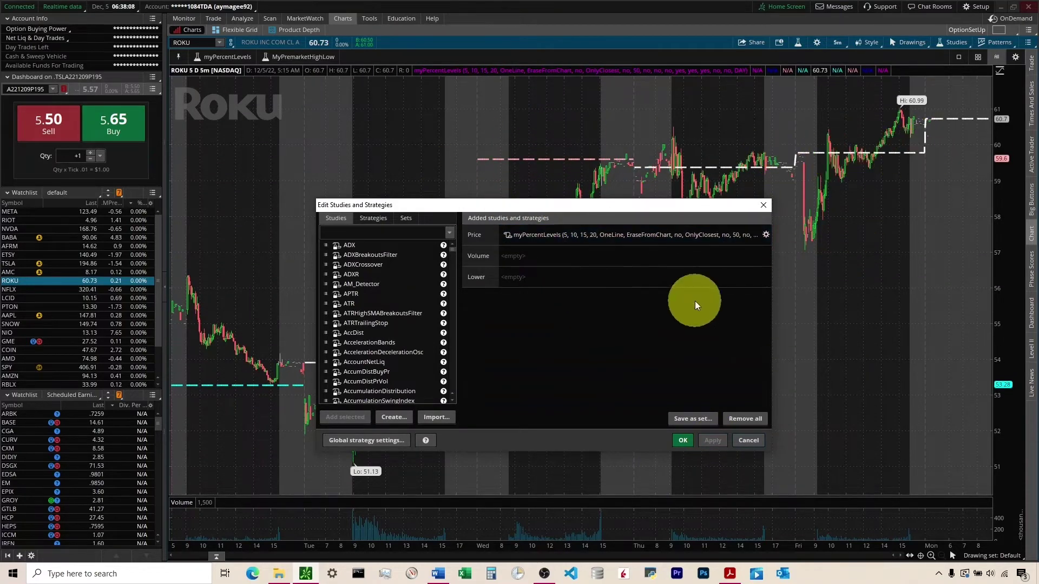
pyautogui.click(765, 235)
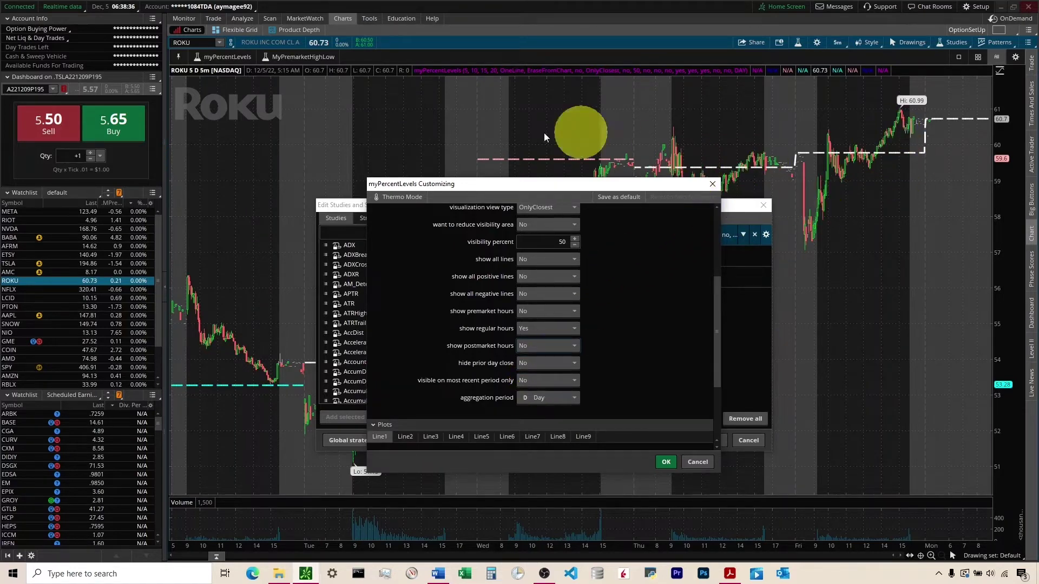
# Step: Limit myPercentLevels to the most recent period only and apply it to the ROKU chart
pyautogui.click(539, 381)
pyautogui.click(531, 399)
pyautogui.click(666, 461)
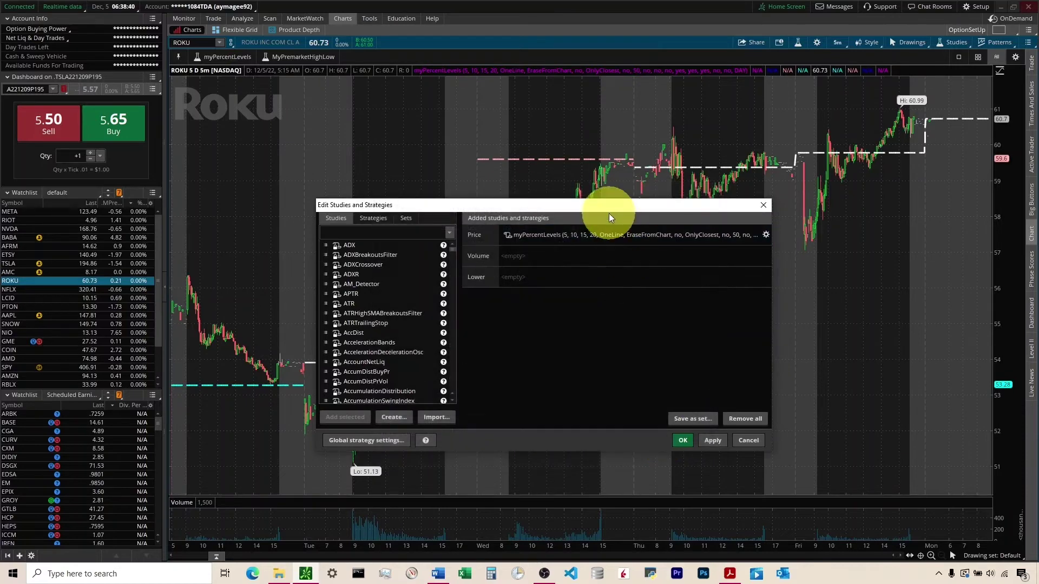
pyautogui.moveTo(575, 204); pyautogui.dragTo(780, 323)
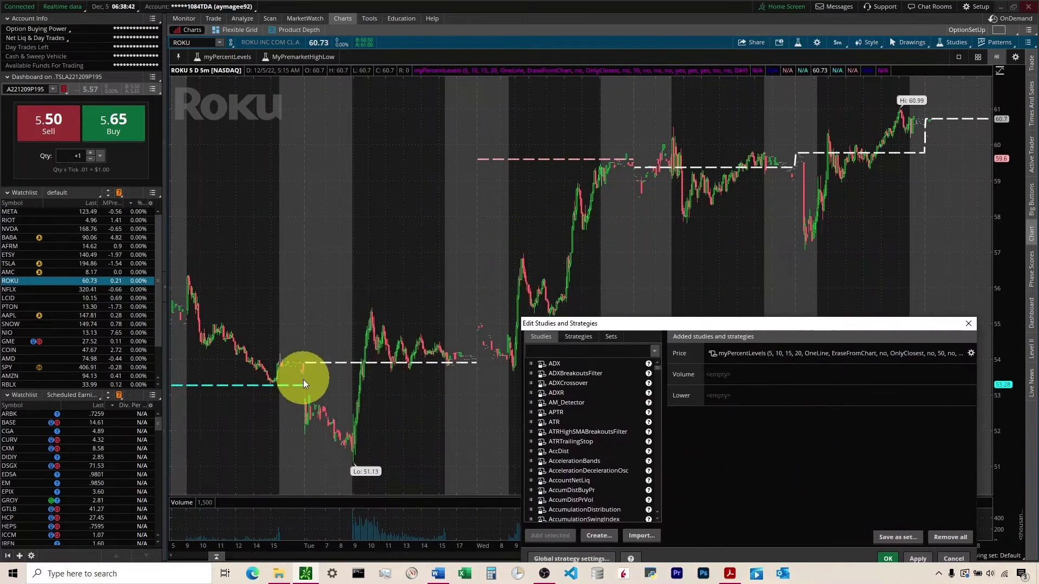
pyautogui.click(917, 560)
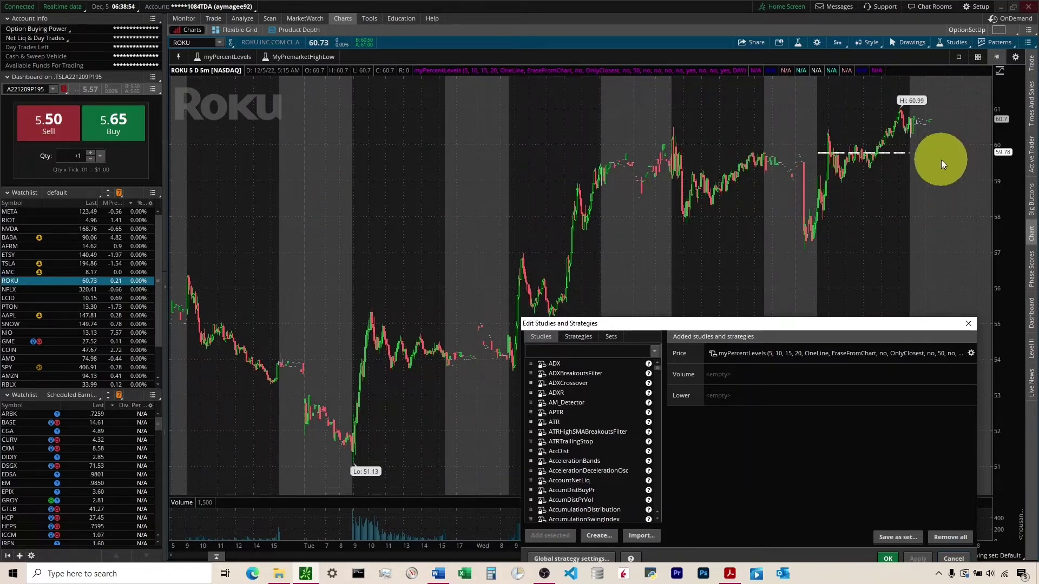
# Step: Set 'visible on most recent period only' back to No so levels span every day
pyautogui.moveTo(790, 326); pyautogui.dragTo(748, 258)
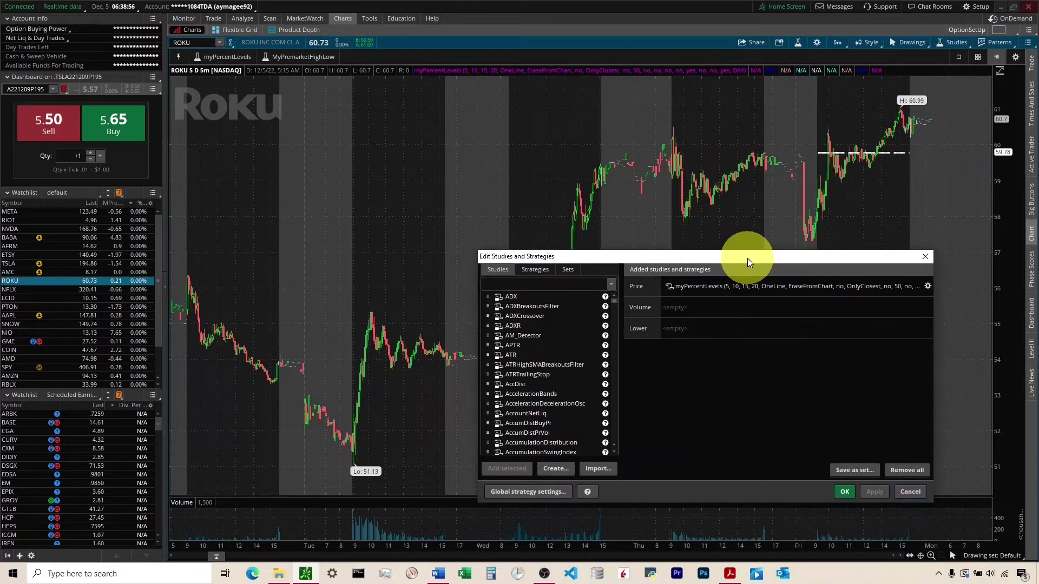
pyautogui.click(925, 287)
pyautogui.scroll(-5, 749, 336)
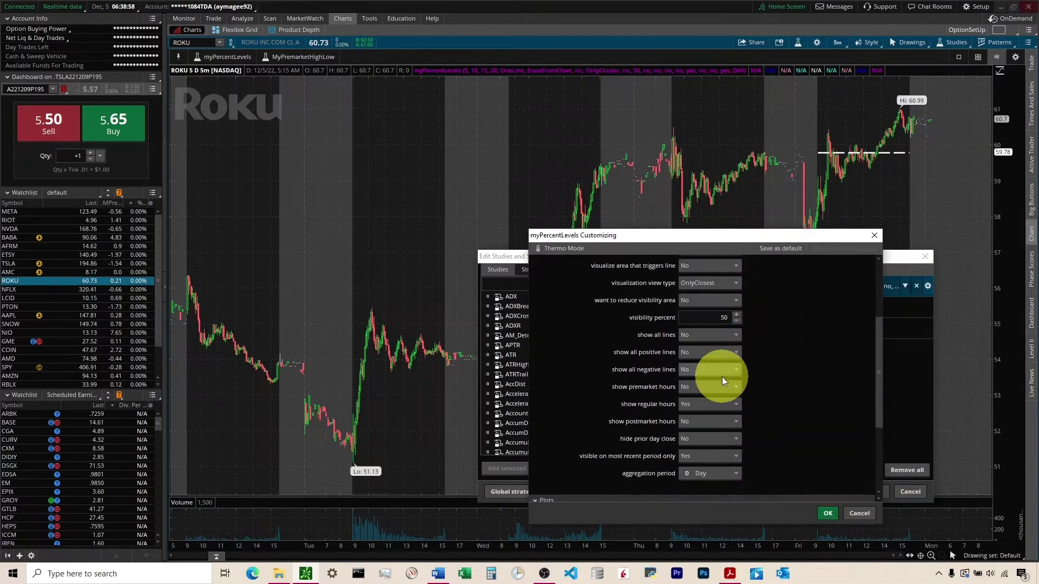
pyautogui.click(693, 455)
pyautogui.click(698, 483)
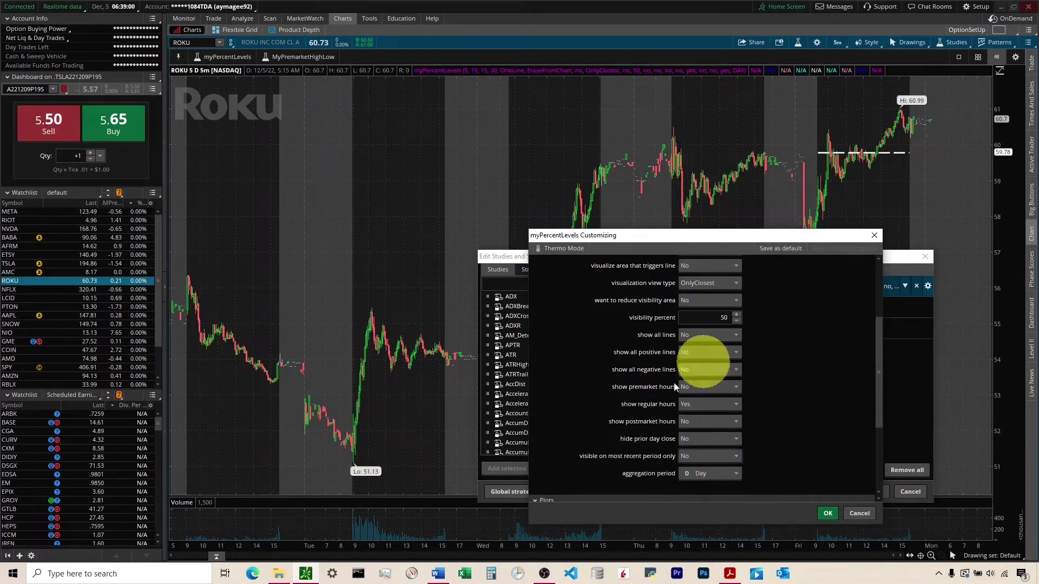
pyautogui.click(826, 515)
pyautogui.click(873, 492)
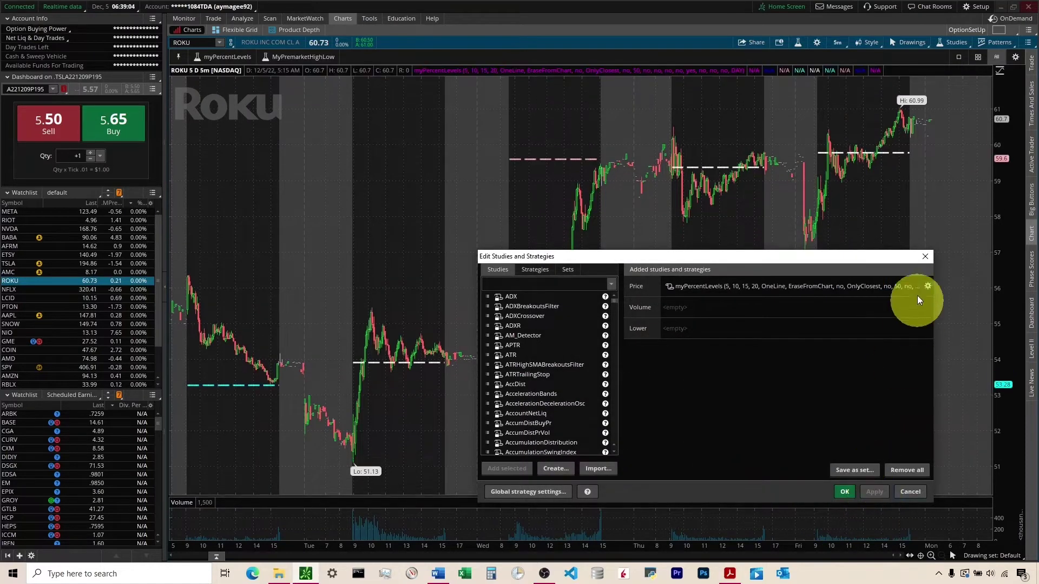
# Step: Review the aggregation period choices, keep Day, and return to percent levels 5, 10, 15, 20
pyautogui.scroll(-5, 724, 386)
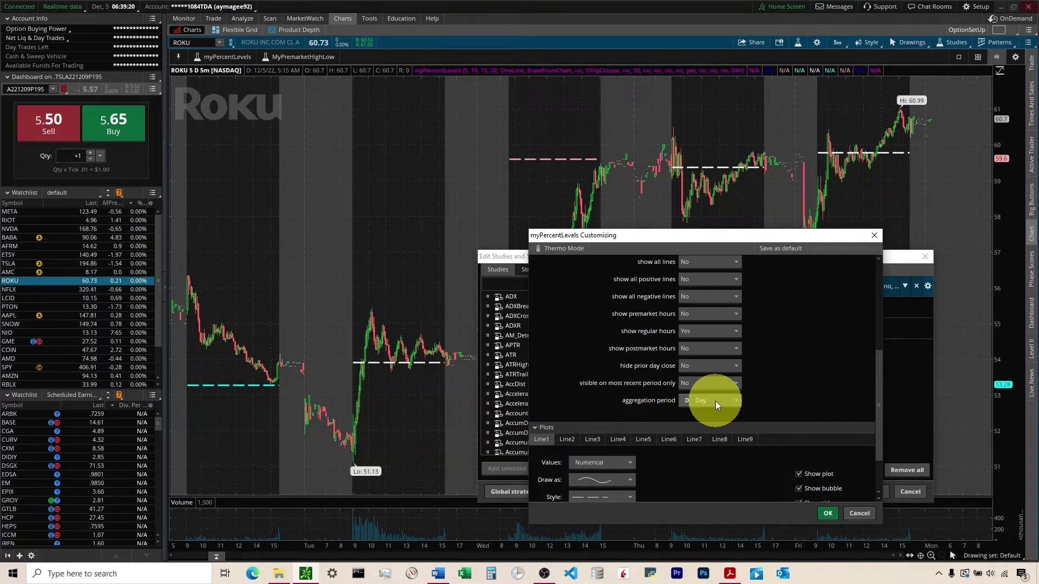
pyautogui.click(715, 400)
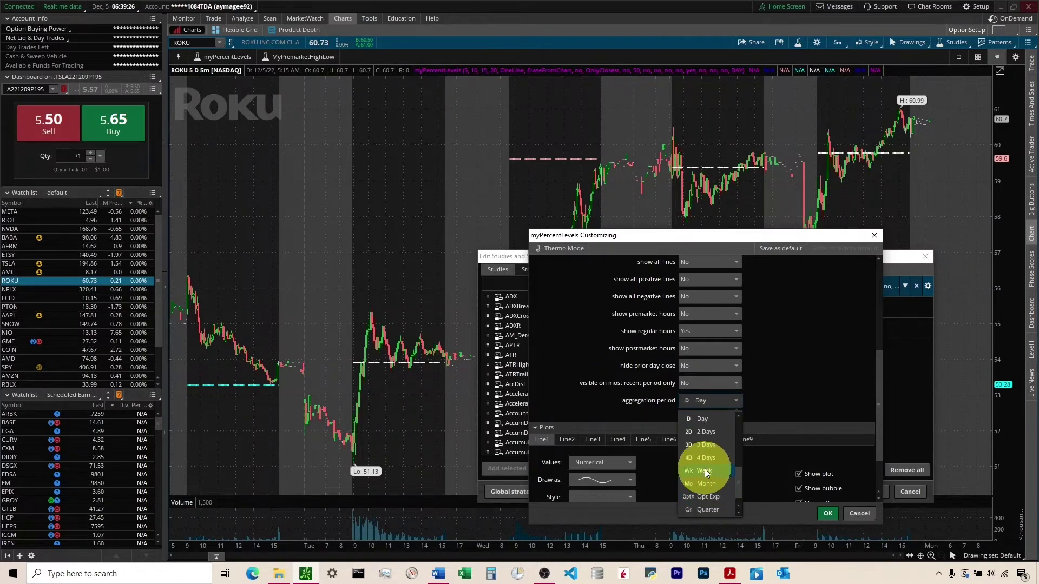
pyautogui.scroll(10, 777, 391)
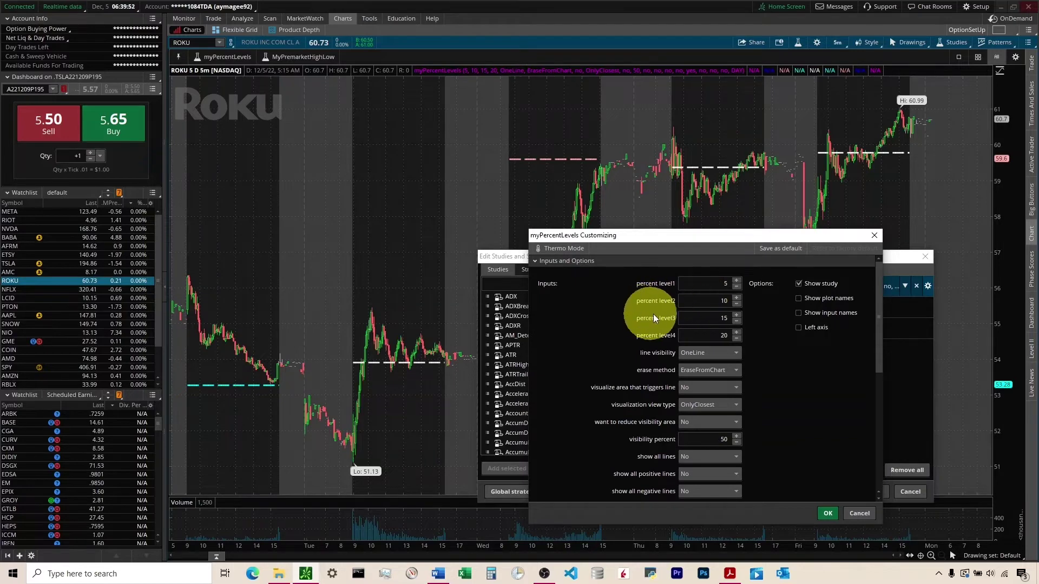
# Step: Select the percent level3 field and move to the percent level4 value
pyautogui.click(704, 320)
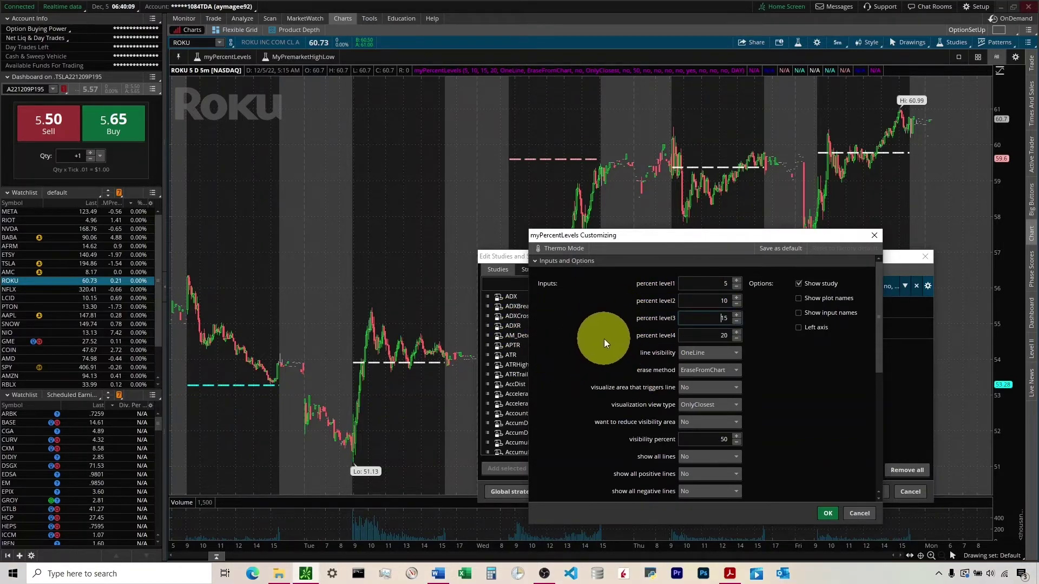
pyautogui.press('Tab')
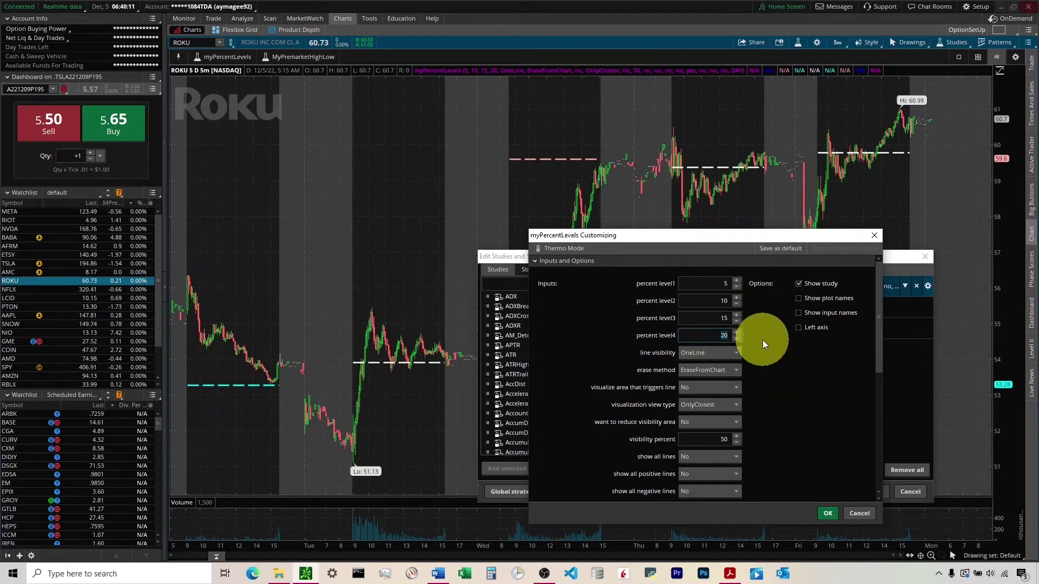
# Step: Type 100 in percent level4, revert it to 20, and apply TwoLines line visibility to NIO
pyautogui.write('100')
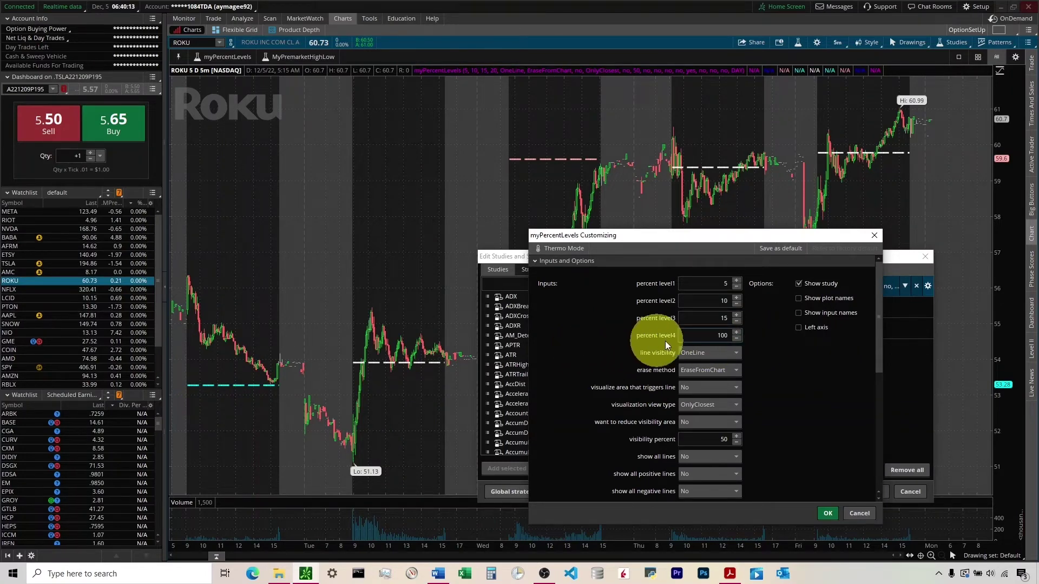
pyautogui.hotkey('ctrl', 'z')
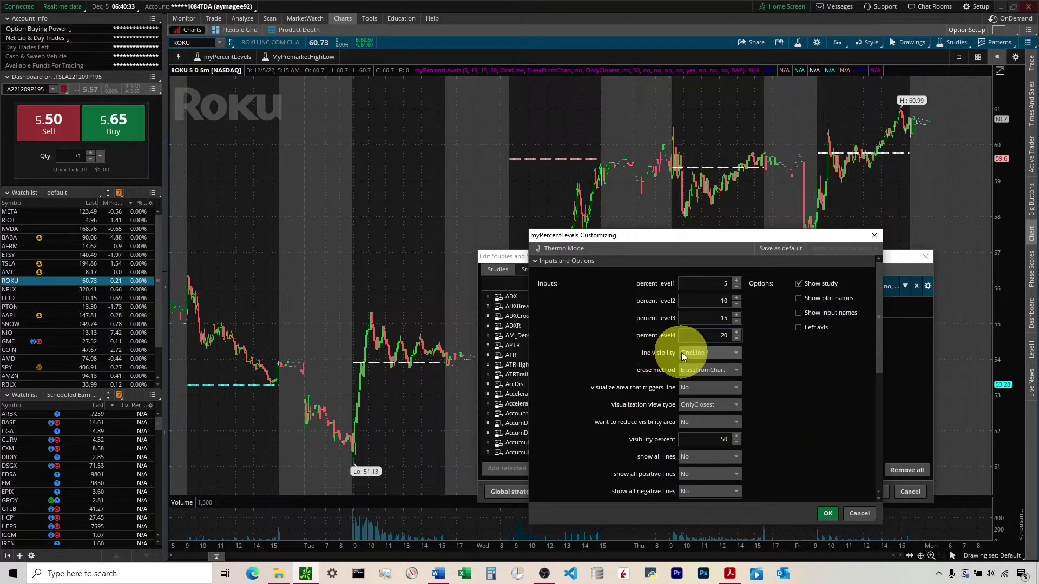
pyautogui.click(681, 352)
pyautogui.click(689, 378)
pyautogui.click(820, 512)
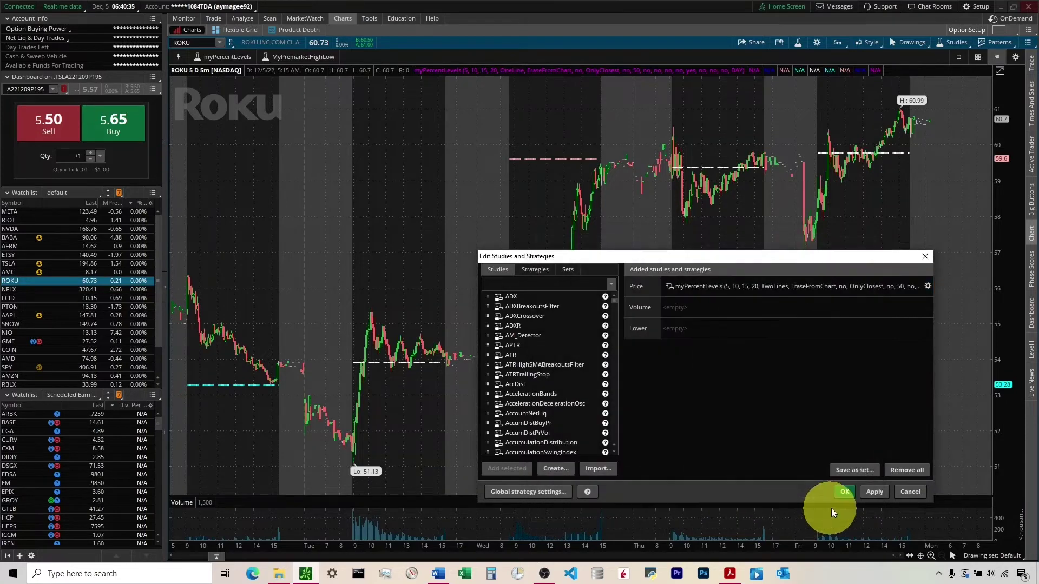
pyautogui.click(871, 487)
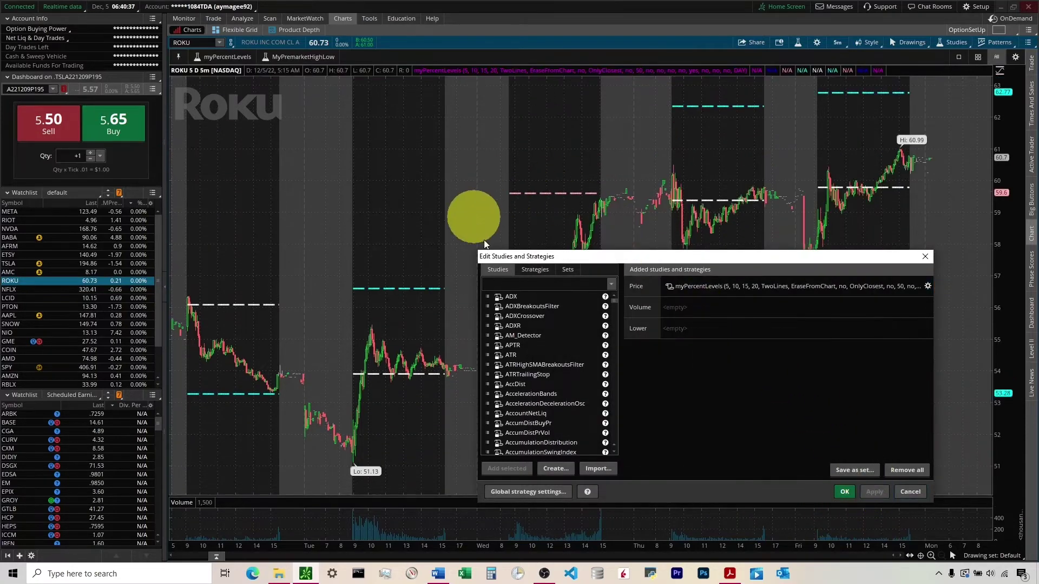
pyautogui.moveTo(632, 262)
pyautogui.mouseDown()
pyautogui.moveTo(819, 260)
pyautogui.moveTo(620, 249)
pyautogui.mouseUp()
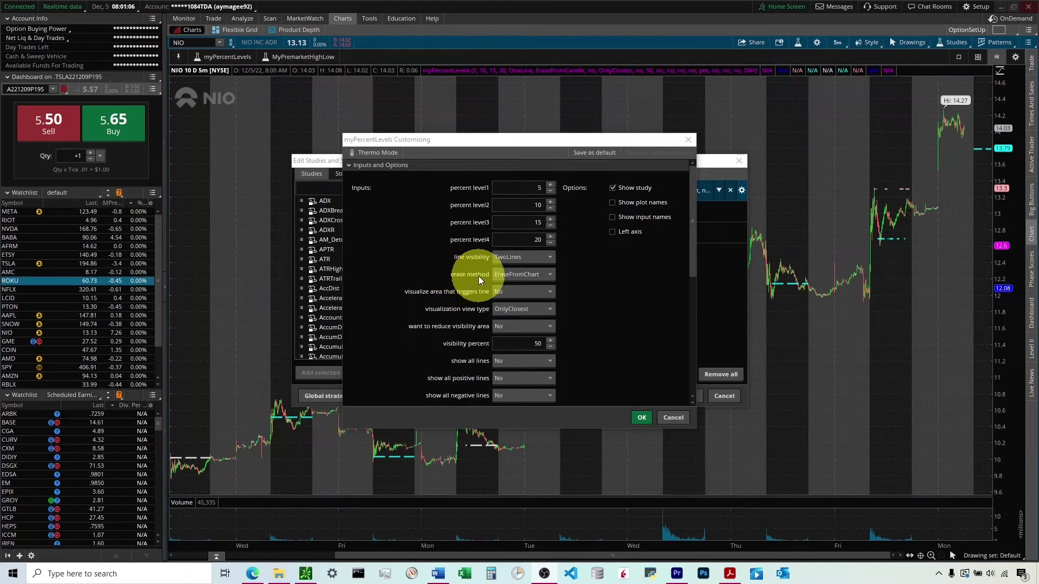
# Step: Keep EraseFromChart as the erase method and confirm, apply and close the study dialogs
pyautogui.click(519, 273)
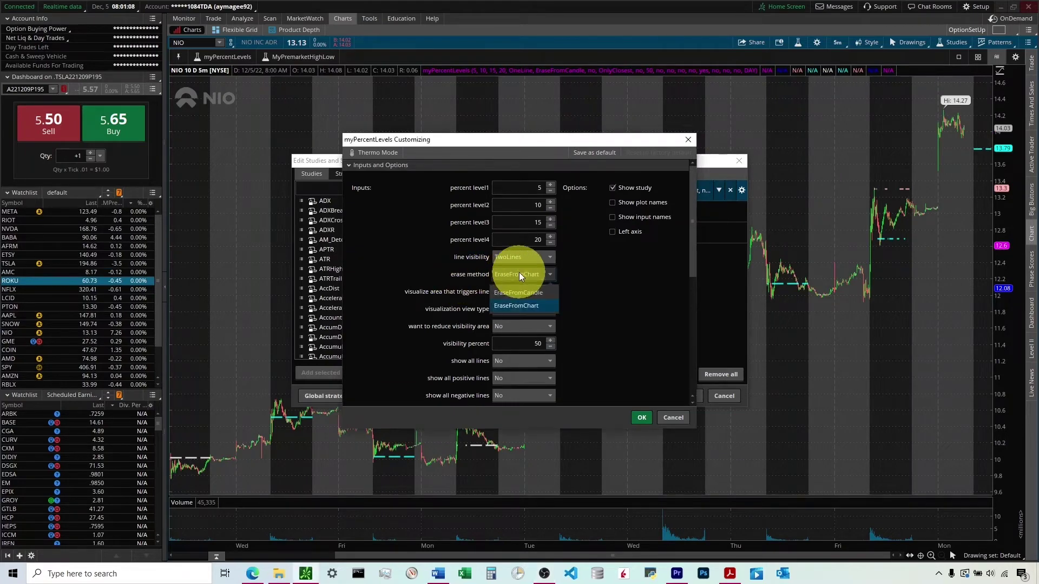
pyautogui.click(525, 307)
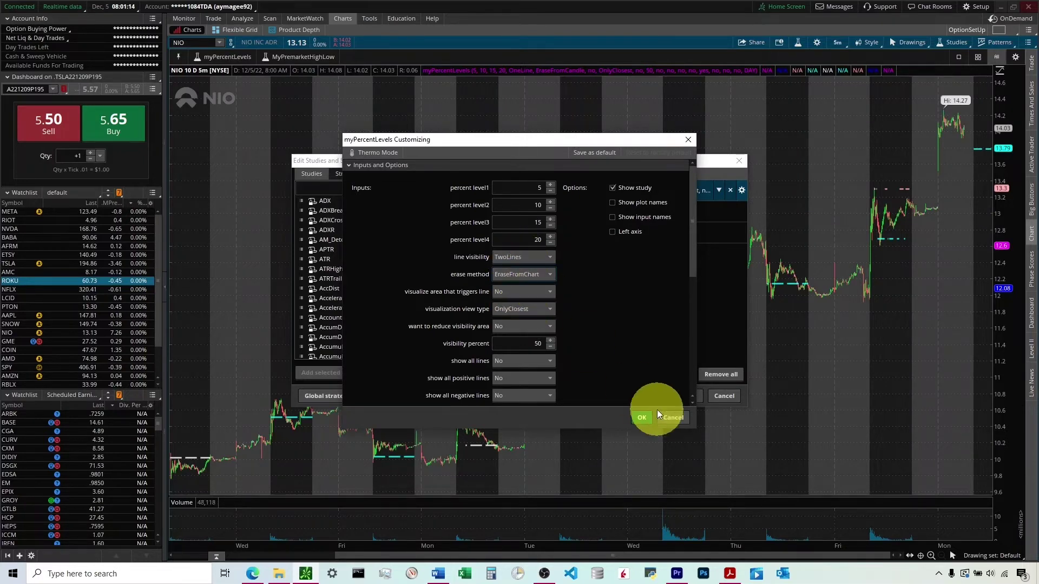
pyautogui.click(644, 417)
pyautogui.click(689, 395)
pyautogui.click(661, 396)
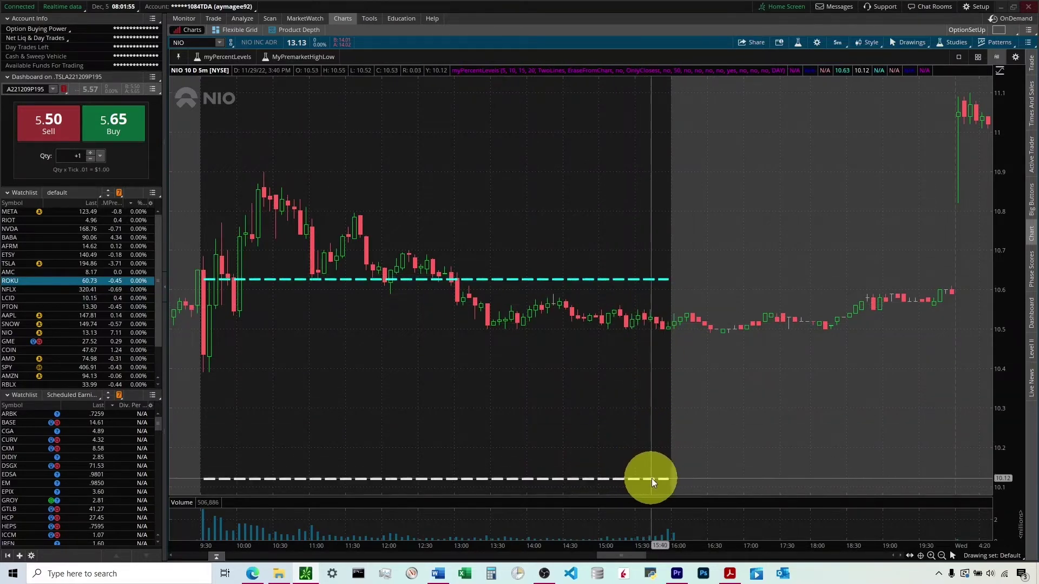
# Step: Switch myPercentLevels line visibility back to OneLine and close the studies list
pyautogui.click(943, 44)
pyautogui.click(934, 76)
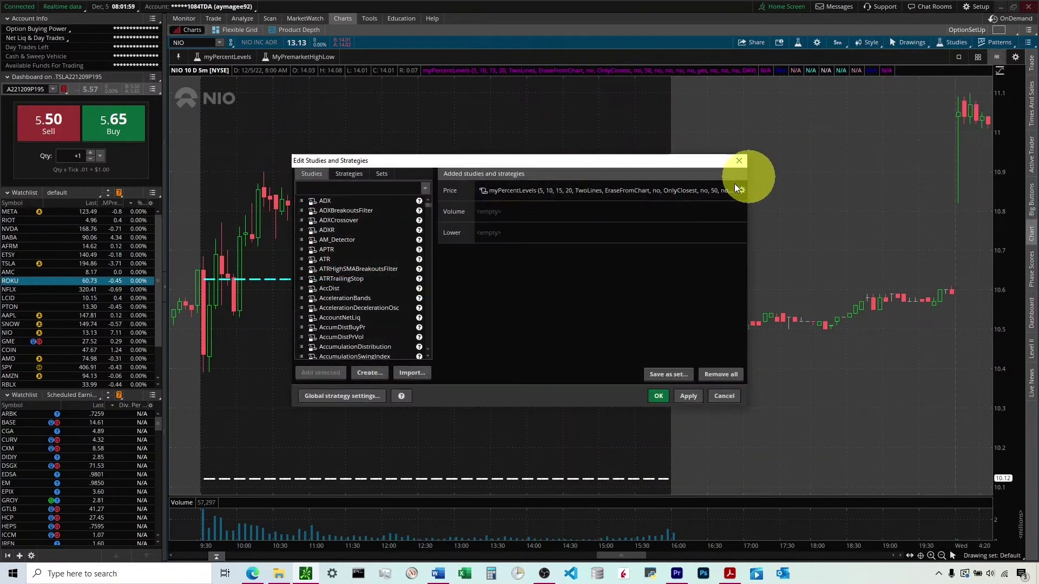
pyautogui.click(741, 190)
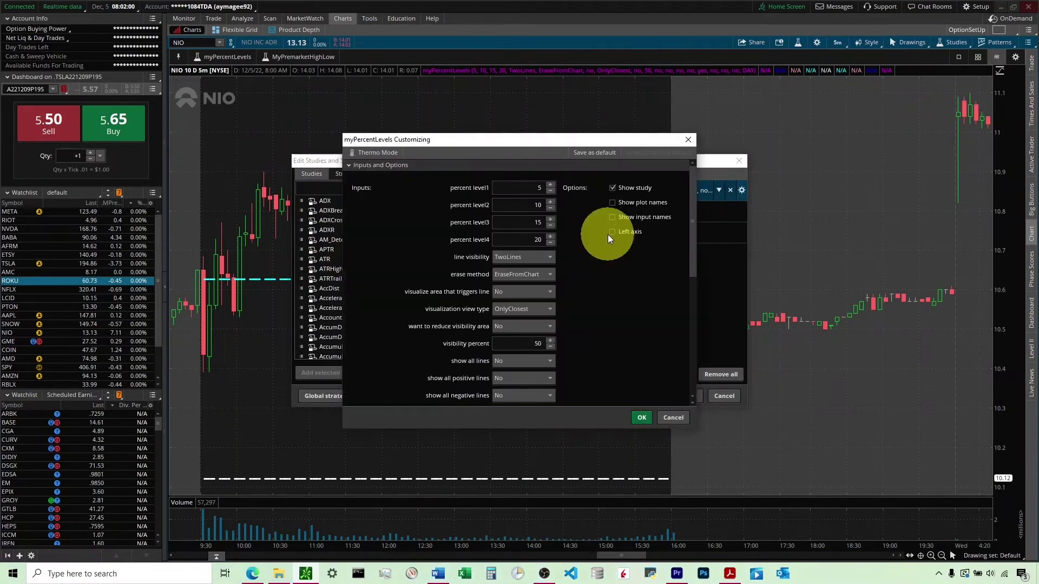
pyautogui.click(528, 258)
pyautogui.click(513, 273)
pyautogui.click(641, 417)
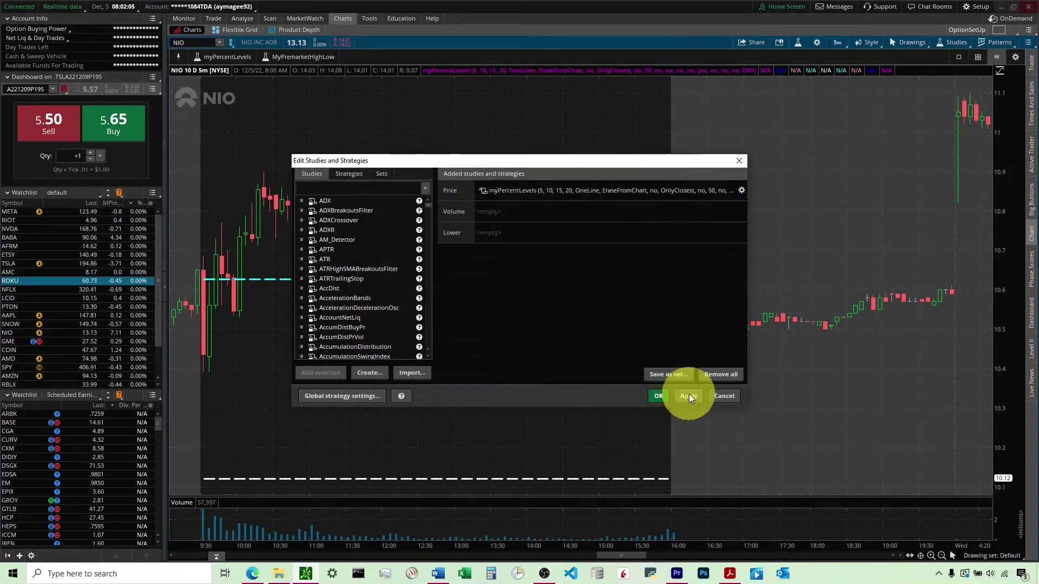
pyautogui.click(656, 397)
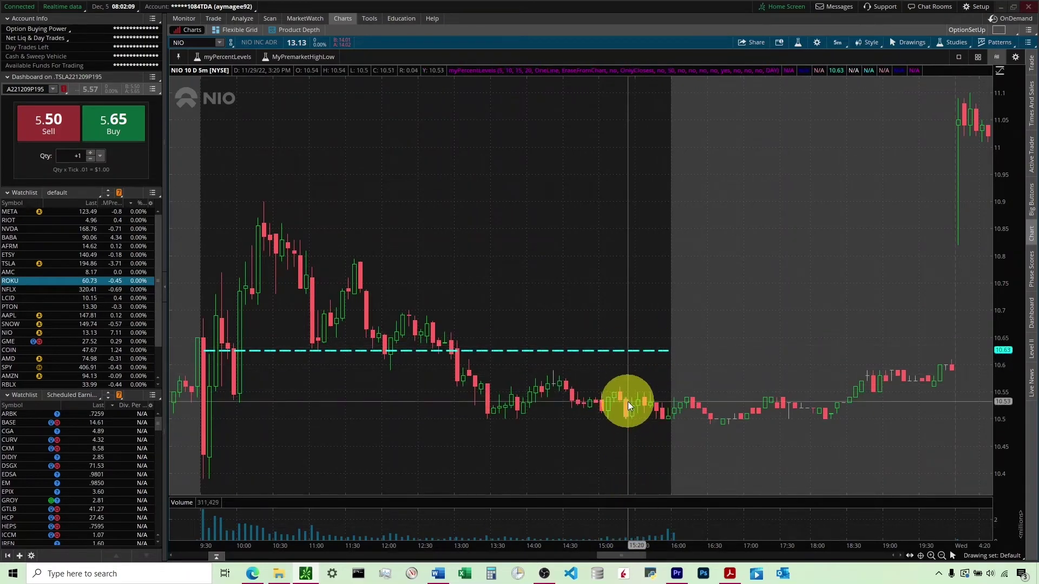
pyautogui.scroll(-5, 607, 313)
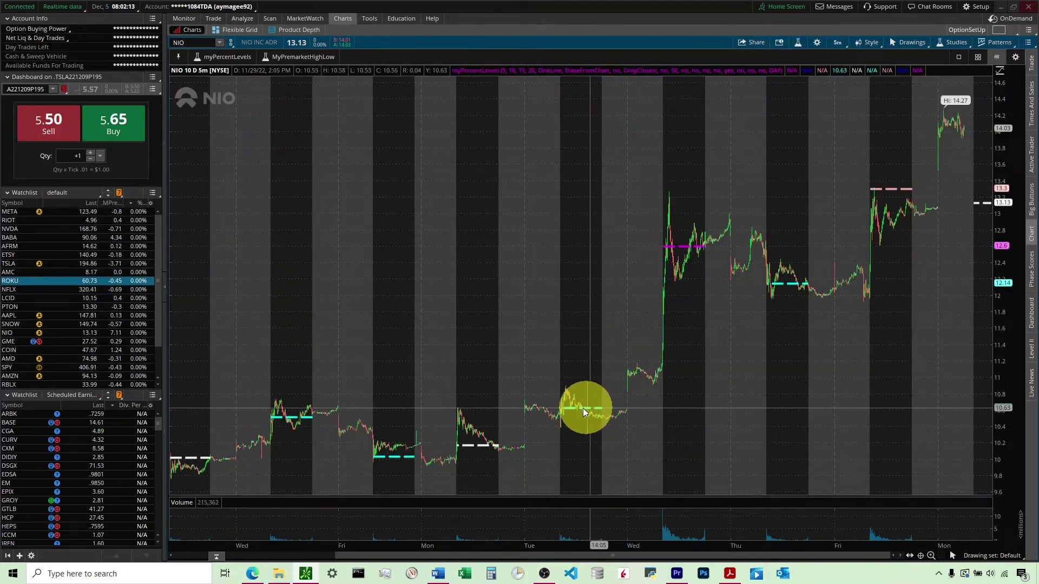
# Step: Set the myPercentLevels erase method to EraseFromCandle
pyautogui.click(952, 42)
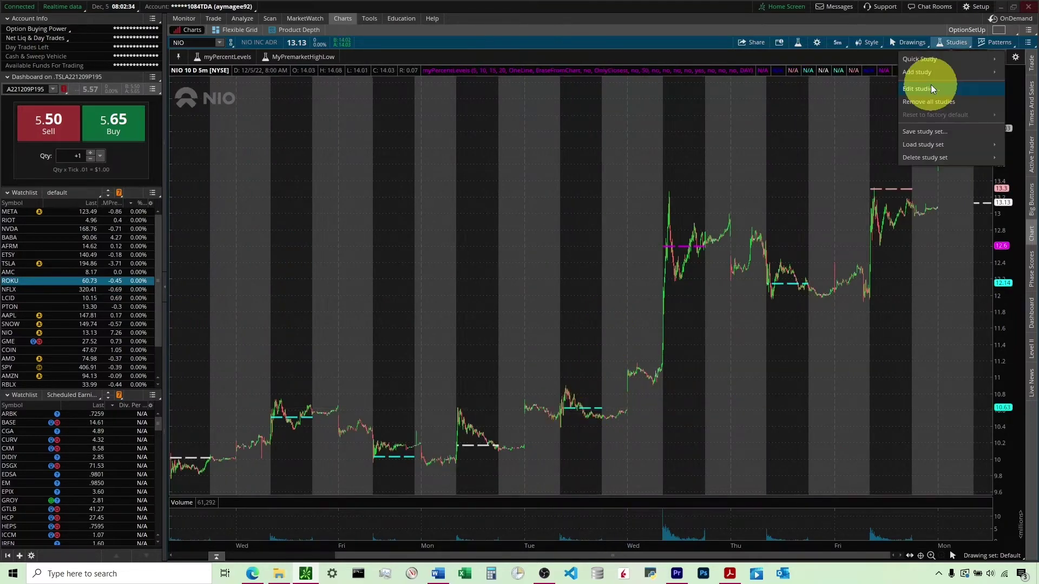
pyautogui.click(923, 80)
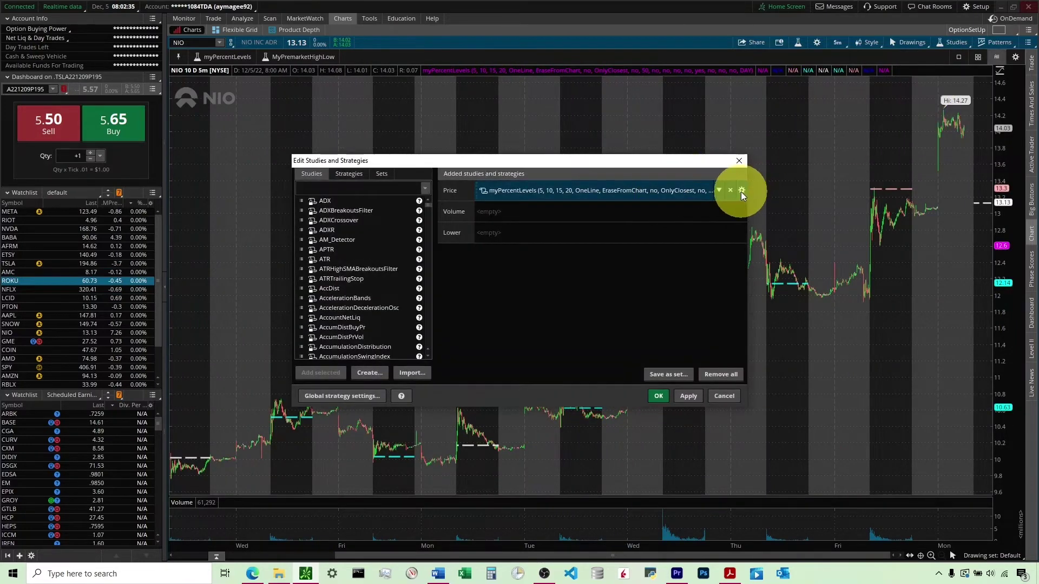
pyautogui.click(741, 192)
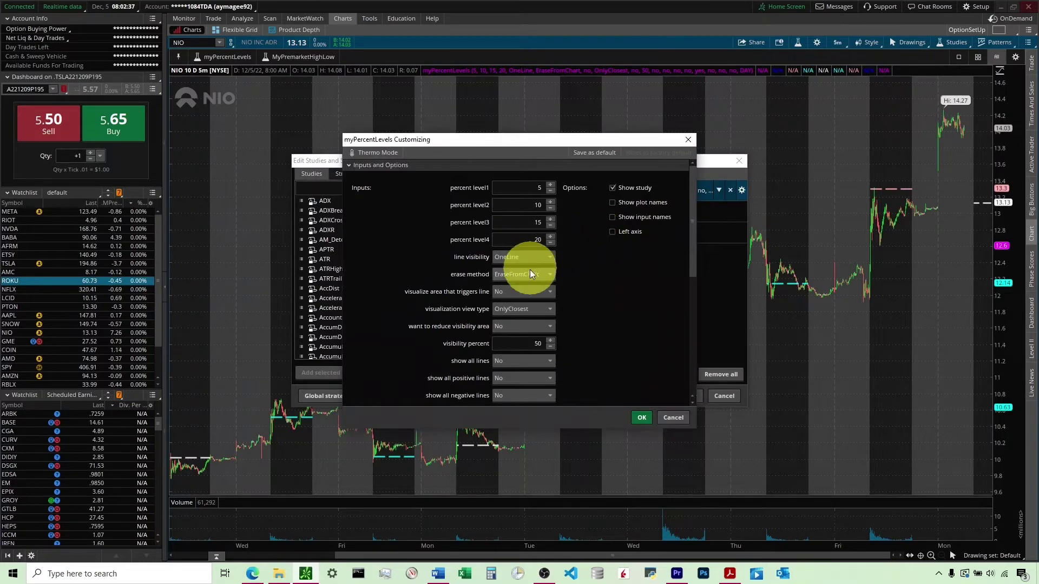
pyautogui.click(529, 273)
pyautogui.click(531, 291)
pyautogui.click(641, 417)
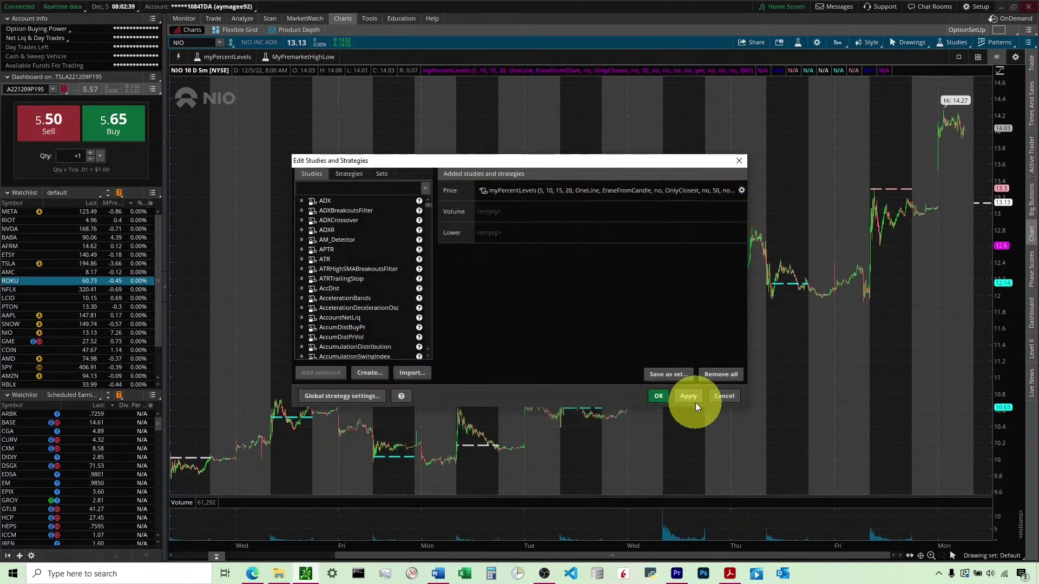
# Step: Close Edit Studies and Strategies and drag-zoom the NIO chart into one trading day
pyautogui.click(658, 397)
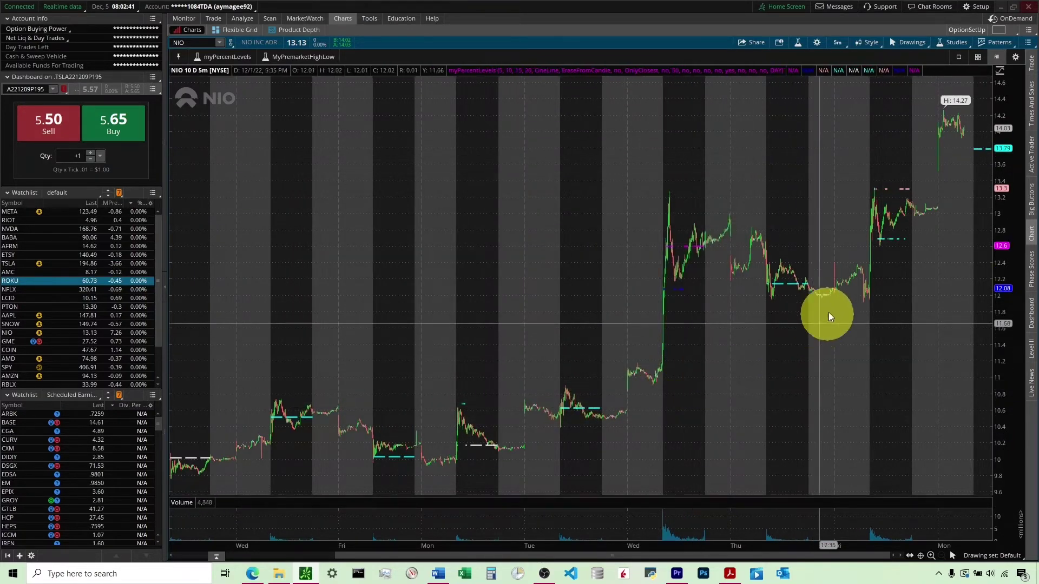
pyautogui.moveTo(849, 219); pyautogui.dragTo(917, 217)
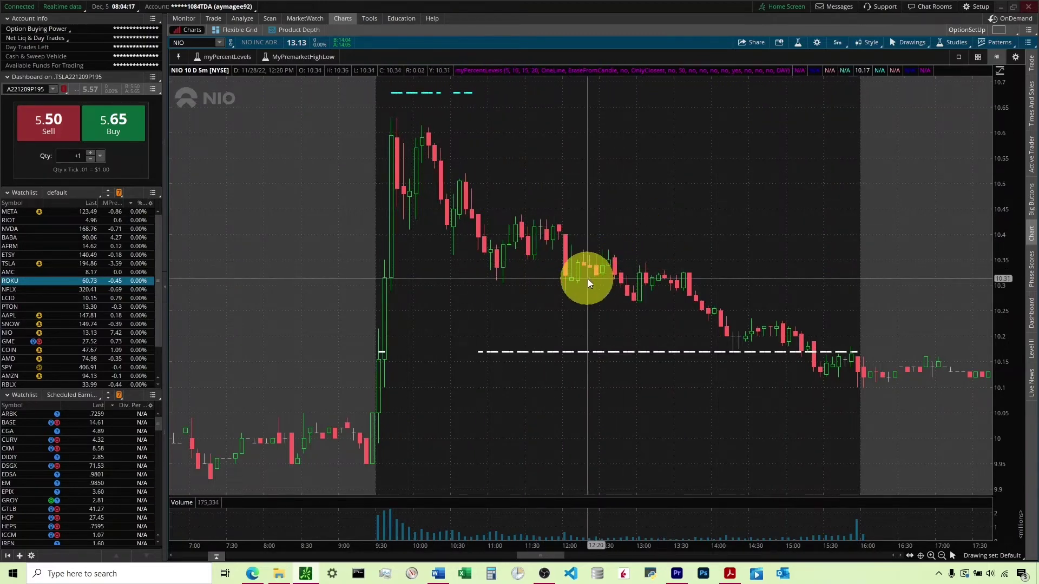
# Step: Zoom into the early afternoon, back out to ten days, then into the Monday 11/28 session
pyautogui.moveTo(590, 278); pyautogui.dragTo(794, 280)
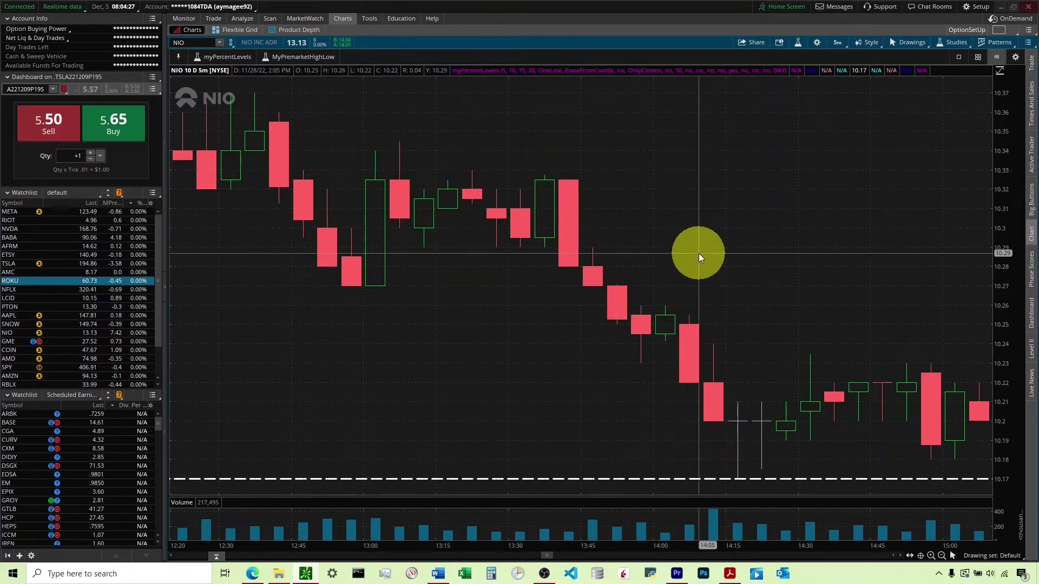
pyautogui.press('Escape')
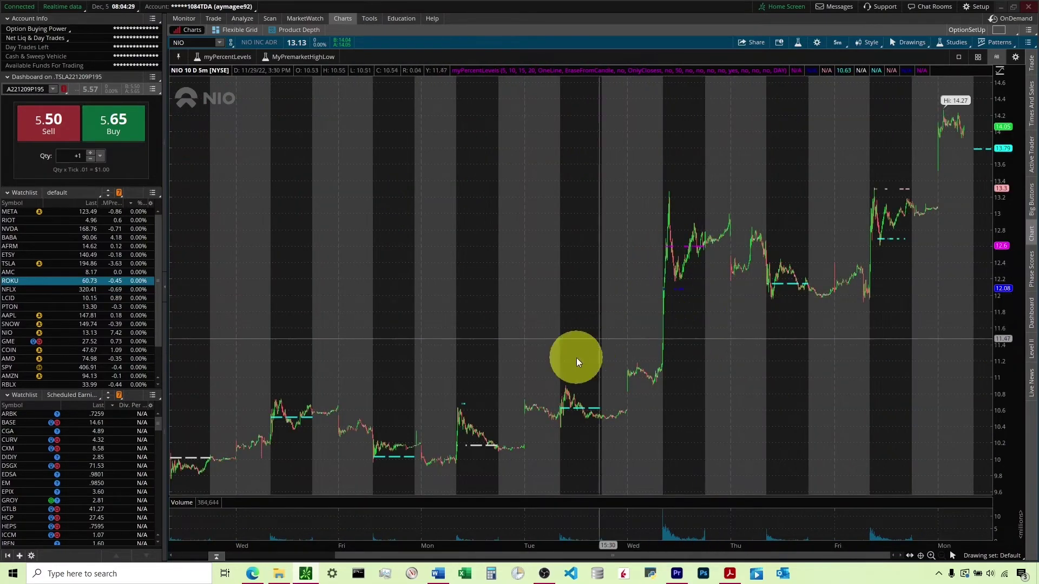
pyautogui.moveTo(449, 408); pyautogui.dragTo(510, 422)
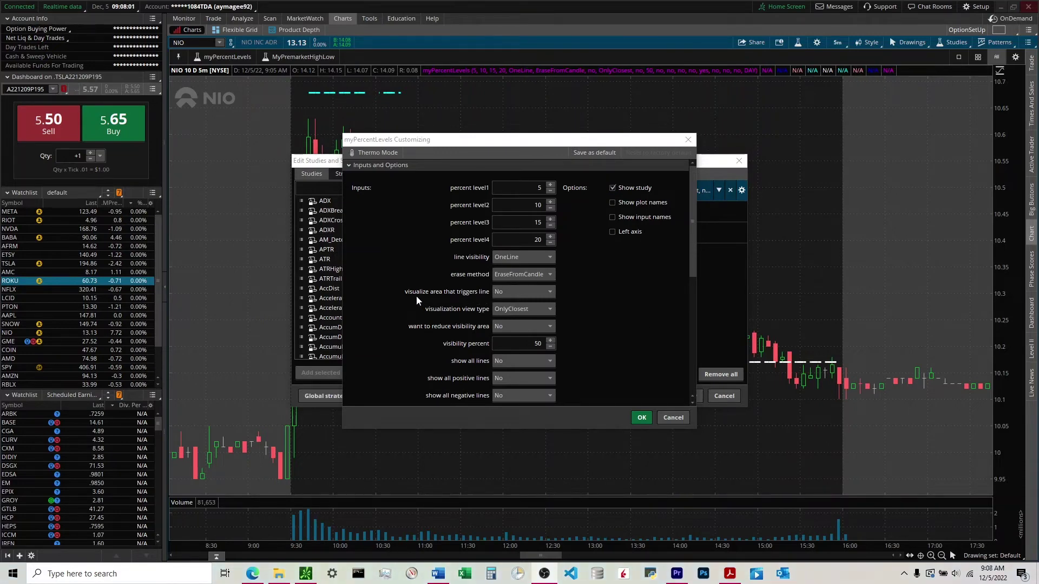
# Step: Set 'visualize area that triggers line' to Yes and apply it to the NIO chart
pyautogui.click(509, 290)
pyautogui.click(497, 310)
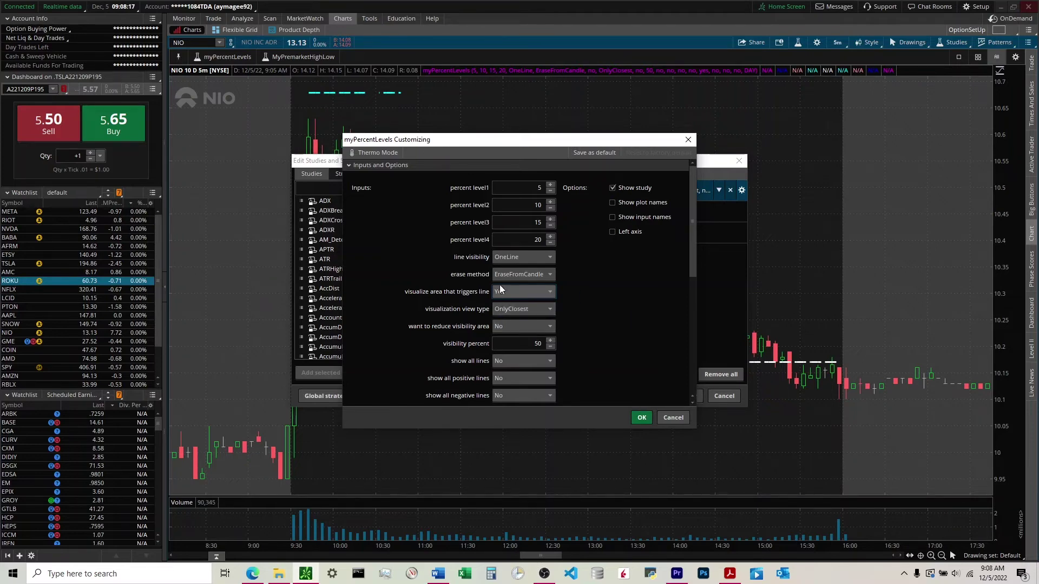
pyautogui.click(642, 417)
pyautogui.click(686, 397)
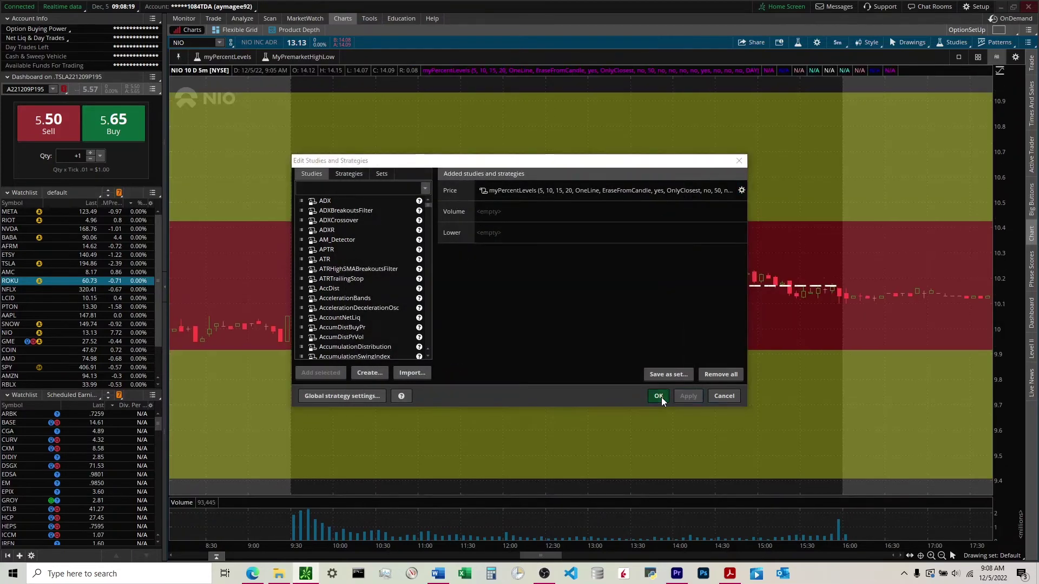
# Step: Close the study editor and open the Studies menu on the NIO chart
pyautogui.click(659, 395)
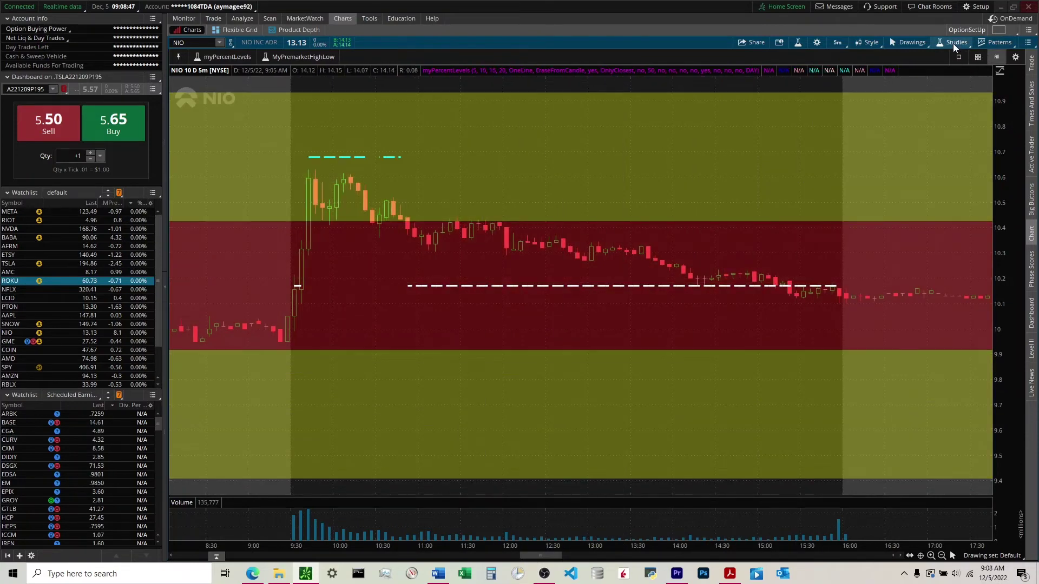
pyautogui.click(953, 43)
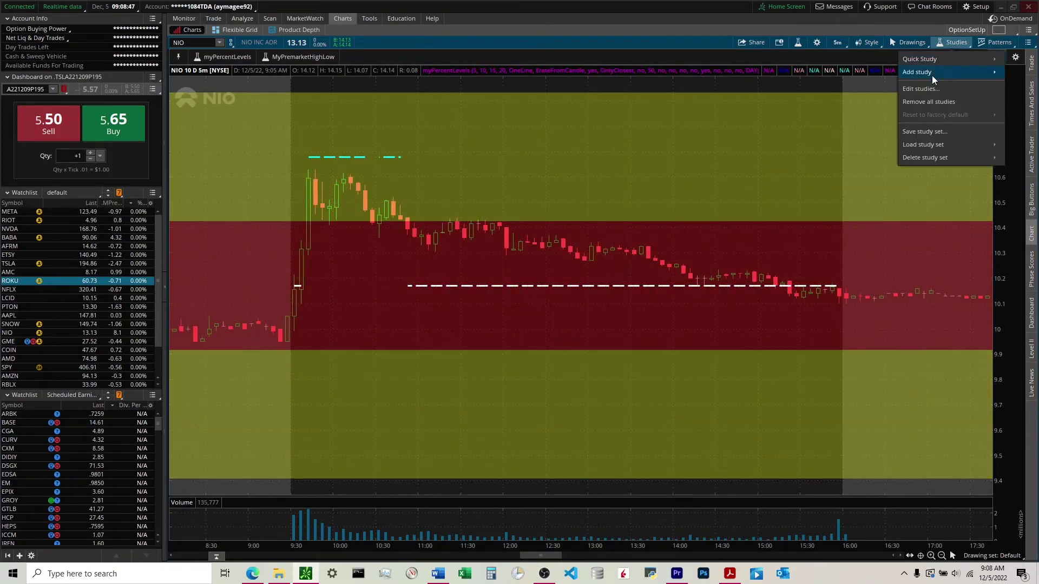
# Step: Set 'want to reduce visibility area' to Yes in myPercentLevels, apply it, and move the editor aside
pyautogui.click(922, 89)
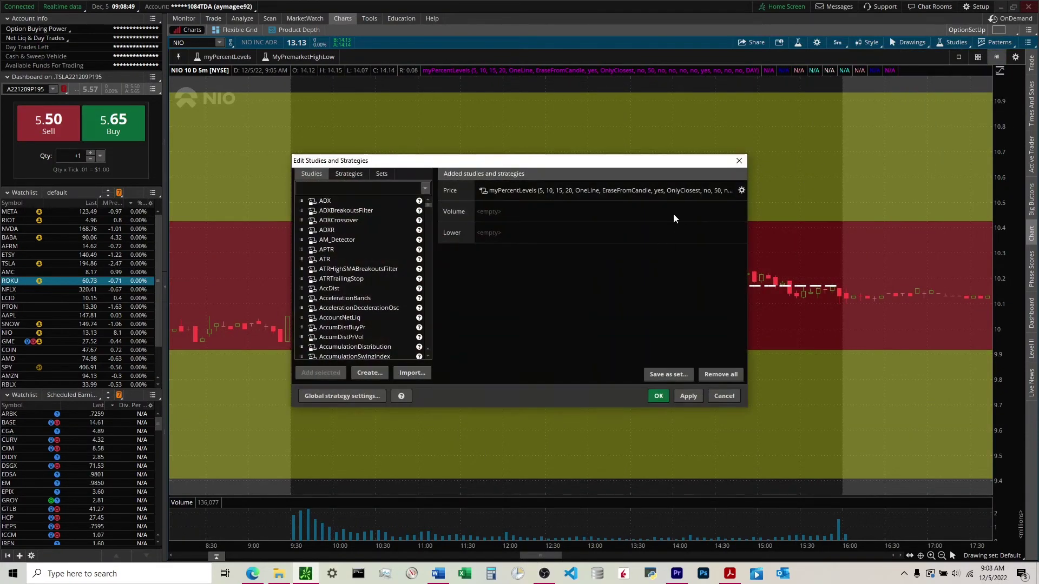
pyautogui.click(739, 161)
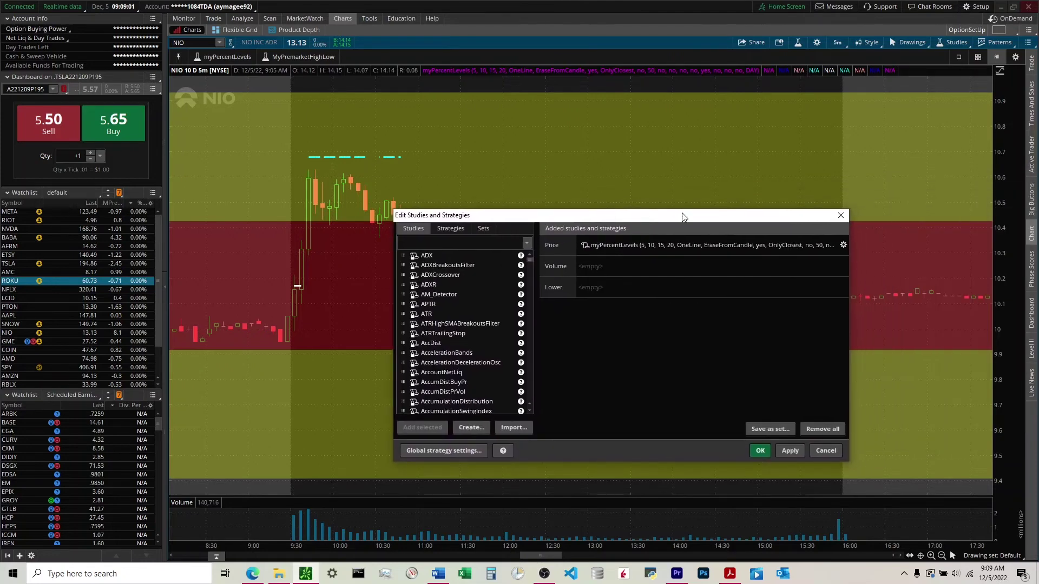
pyautogui.click(842, 244)
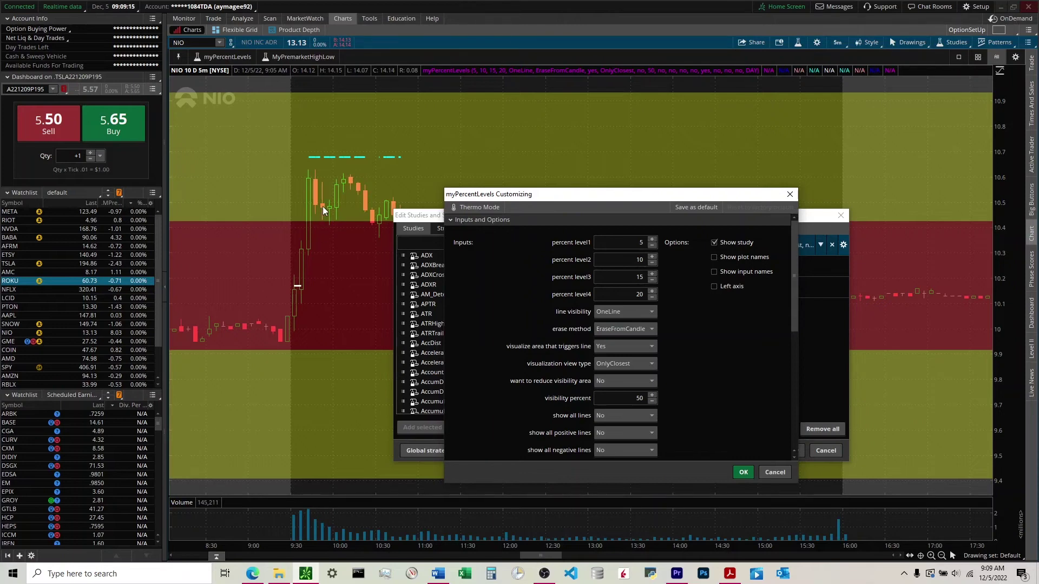
pyautogui.click(610, 380)
pyautogui.click(605, 399)
pyautogui.click(743, 473)
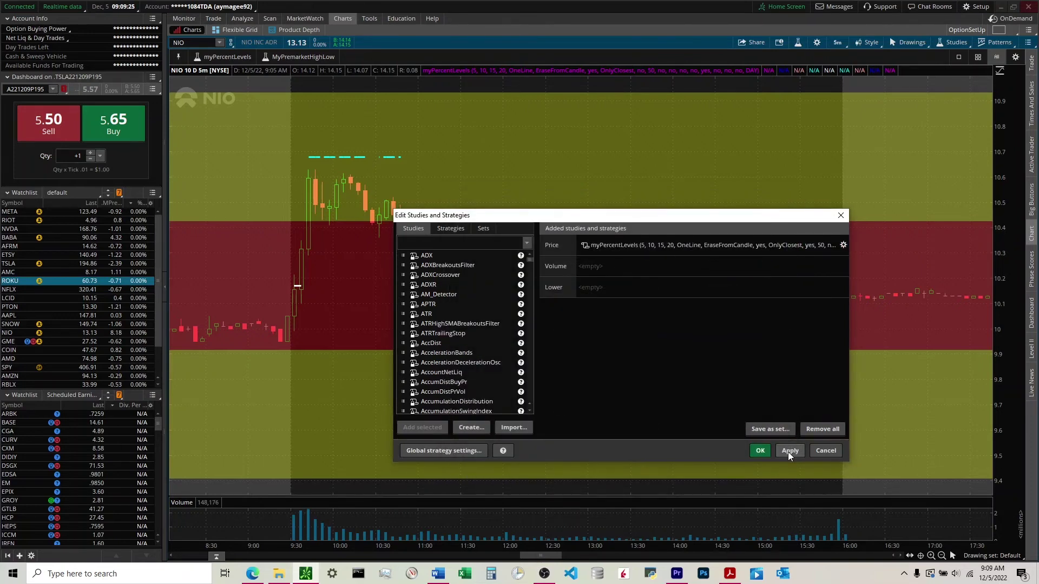
pyautogui.click(789, 451)
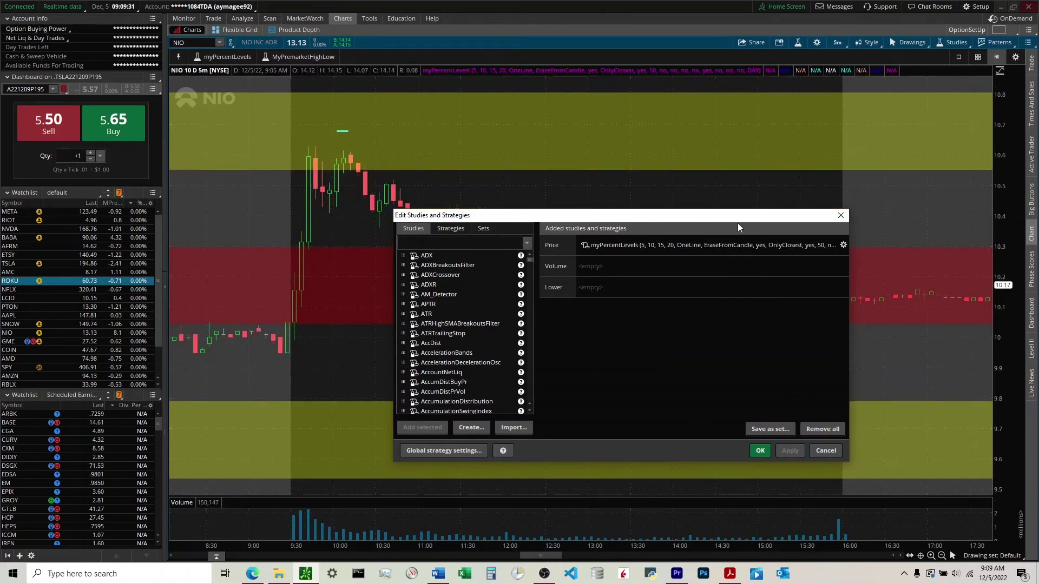
pyautogui.moveTo(681, 219); pyautogui.dragTo(887, 221)
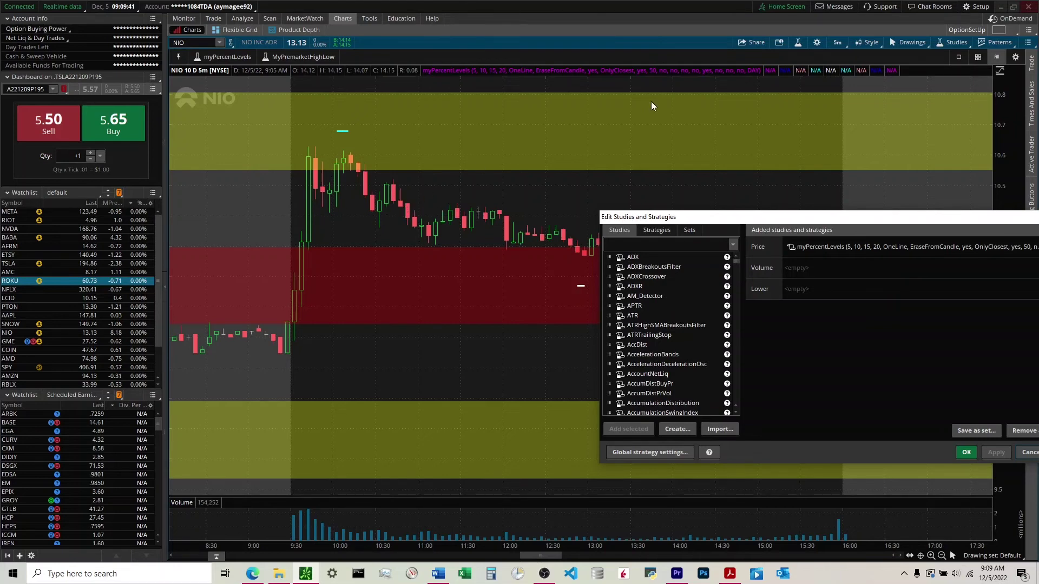
pyautogui.moveTo(615, 217); pyautogui.dragTo(1038, 231)
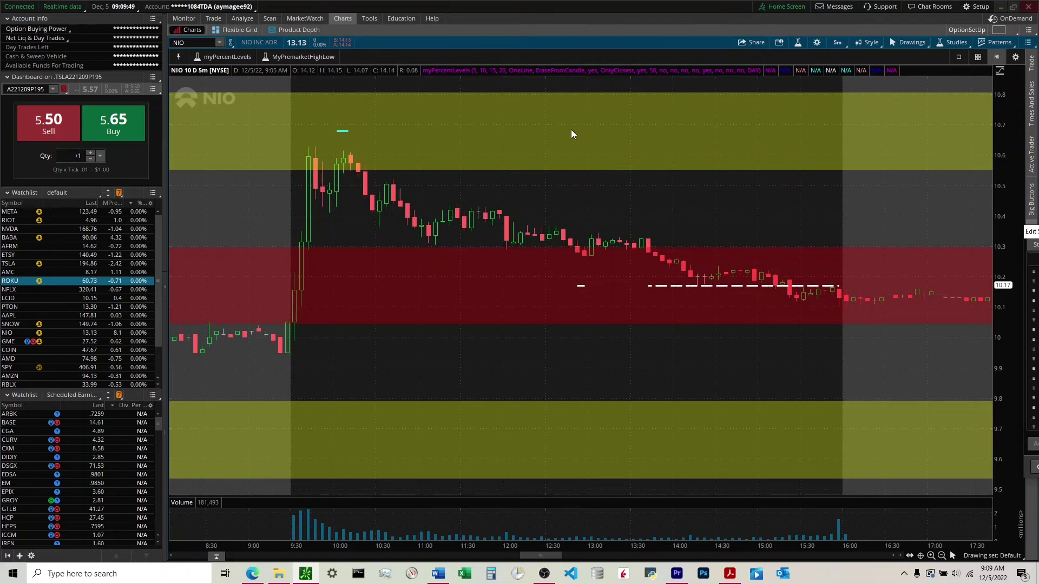
# Step: Set myPercentLevels 'want to reduce visibility area' back to No
pyautogui.click(990, 232)
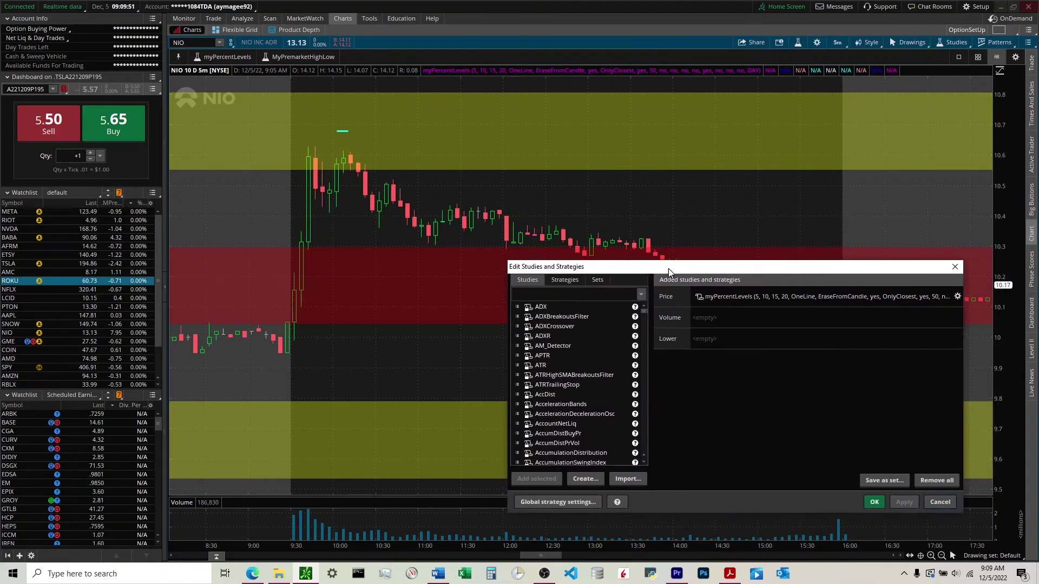
pyautogui.moveTo(658, 268); pyautogui.dragTo(555, 258)
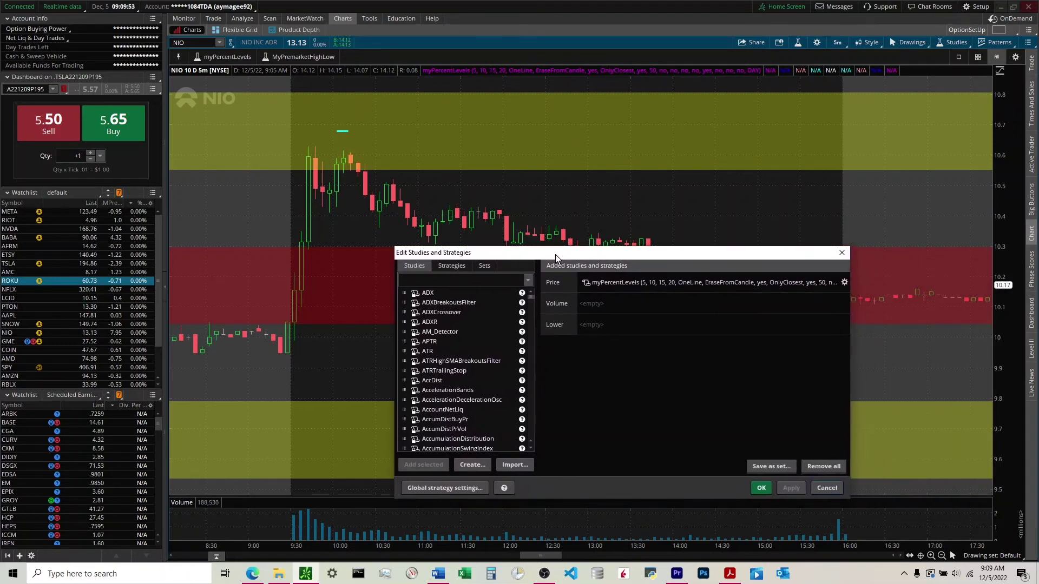
pyautogui.moveTo(555, 257); pyautogui.dragTo(551, 250)
pyautogui.click(840, 276)
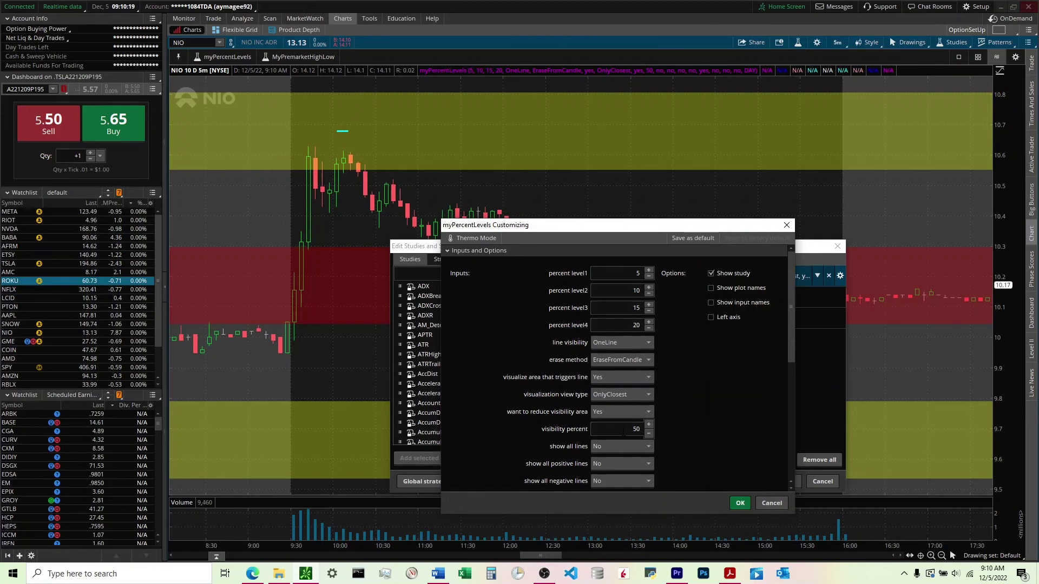
pyautogui.click(624, 431)
pyautogui.click(622, 412)
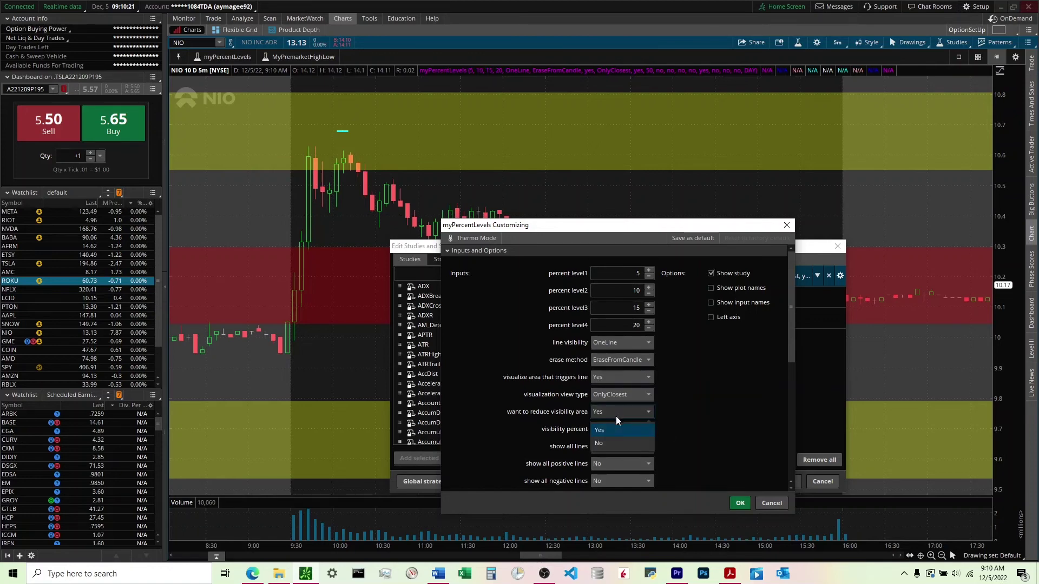
pyautogui.click(612, 447)
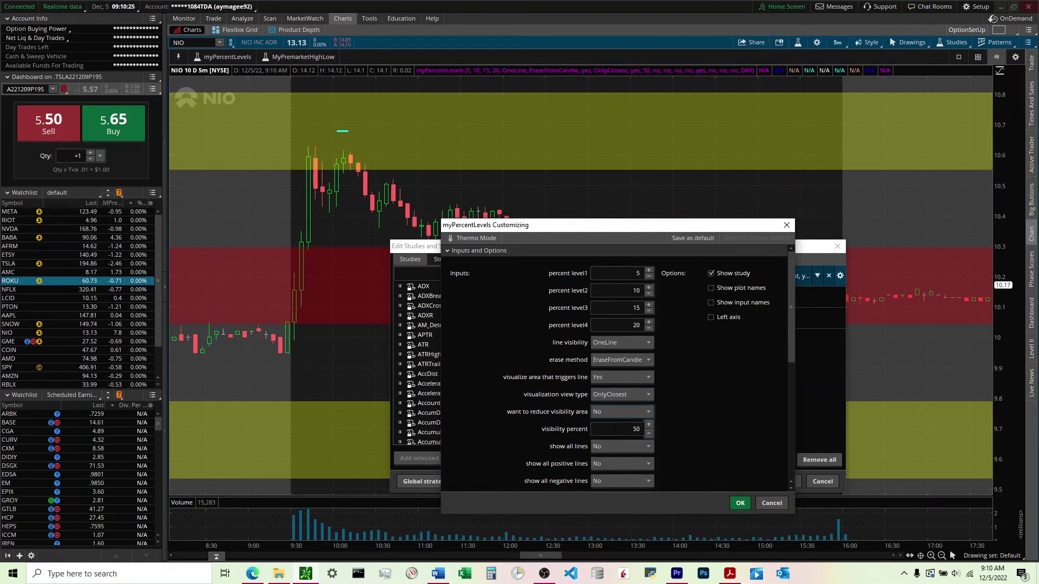
pyautogui.click(739, 503)
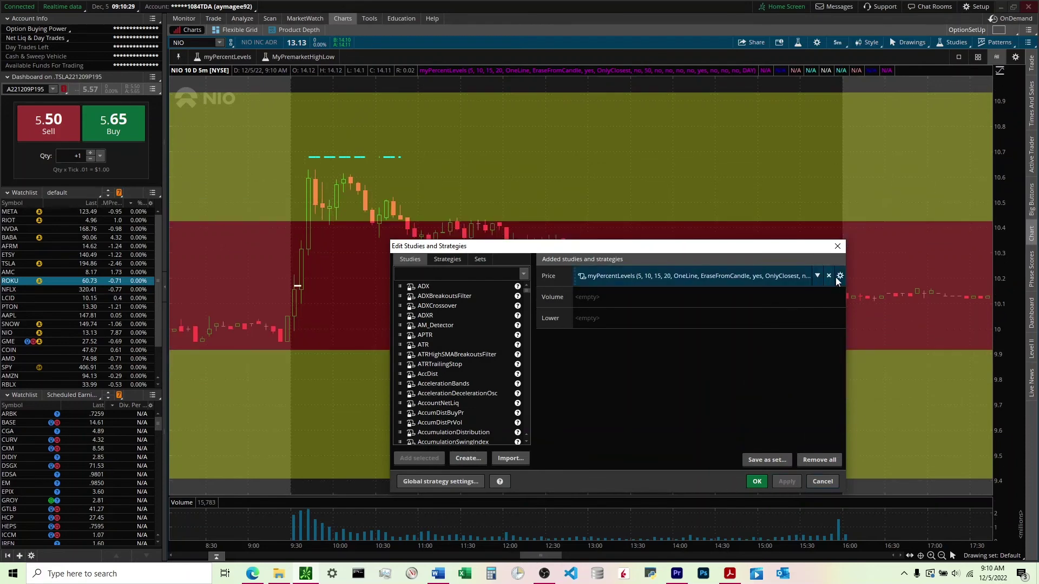
# Step: Switch the visualization view type to AllRanges and close the study editor
pyautogui.click(839, 276)
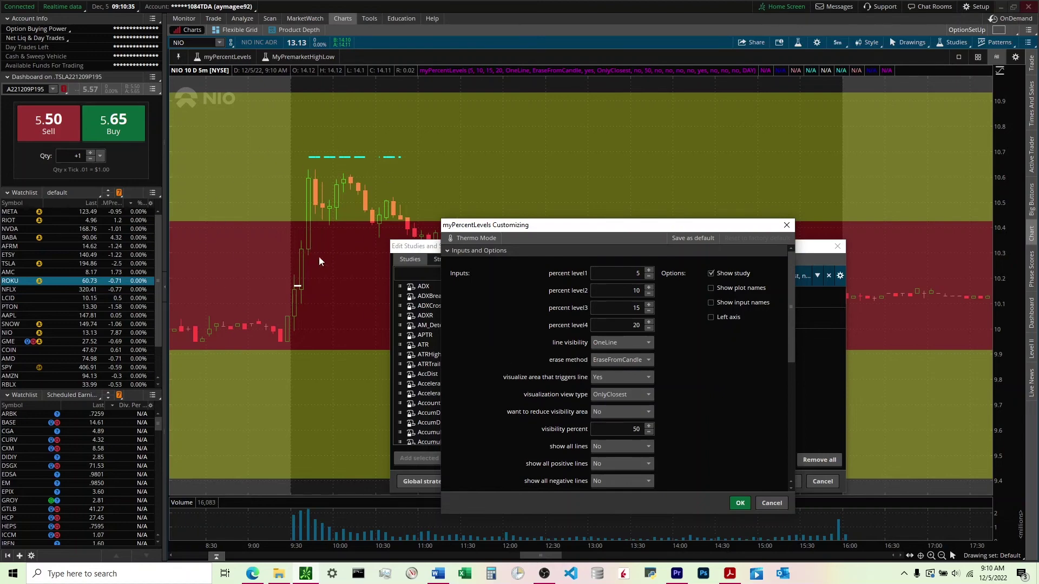
pyautogui.click(608, 395)
pyautogui.click(608, 429)
pyautogui.click(740, 503)
pyautogui.click(787, 481)
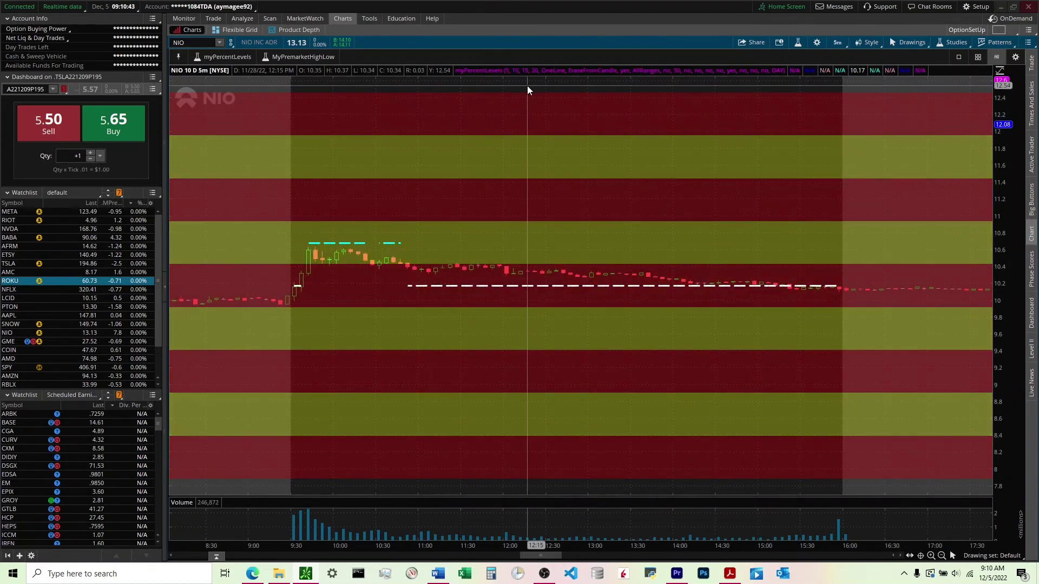
# Step: Switch the myPercentLevels visualization view type back to OnlyClosest and apply it to the NIO chart
pyautogui.scroll(-5, 528, 89)
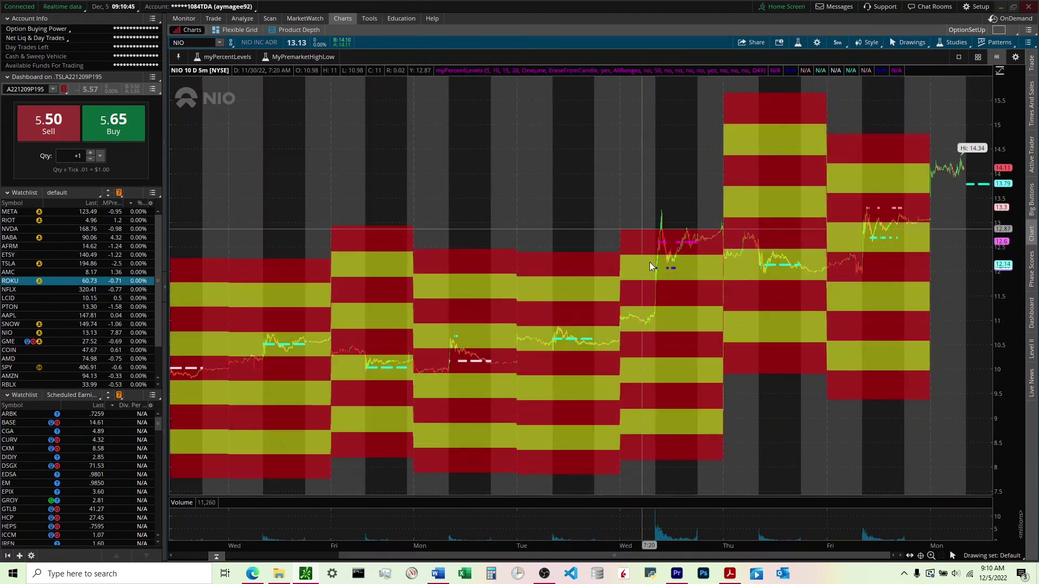
pyautogui.click(945, 43)
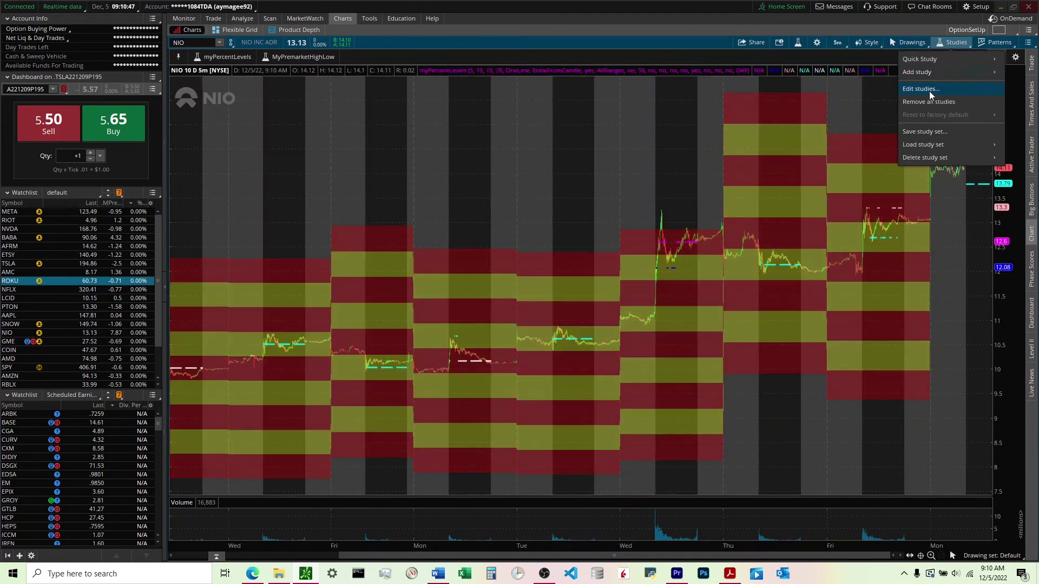
pyautogui.click(925, 88)
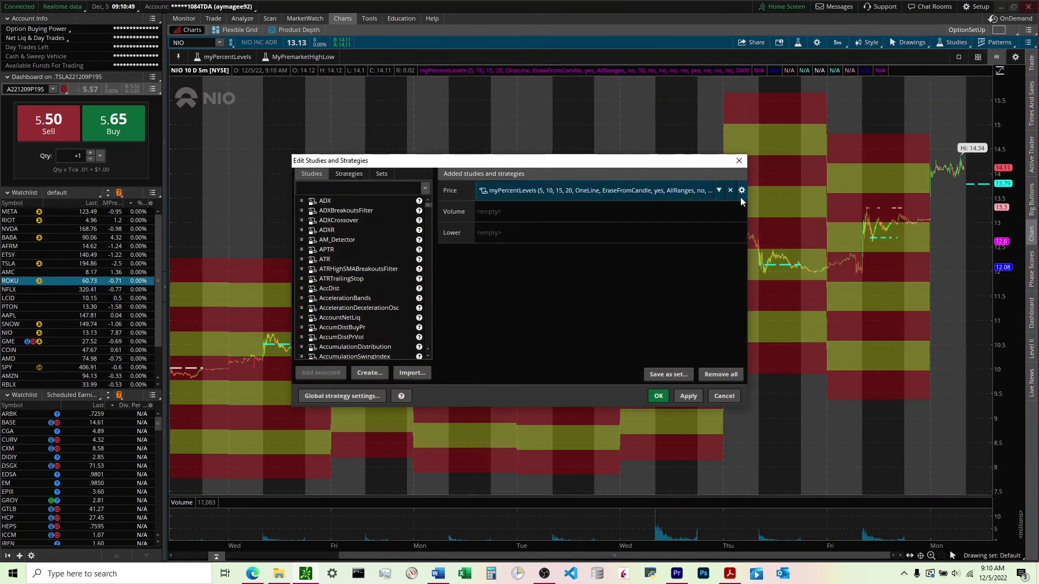
pyautogui.click(742, 190)
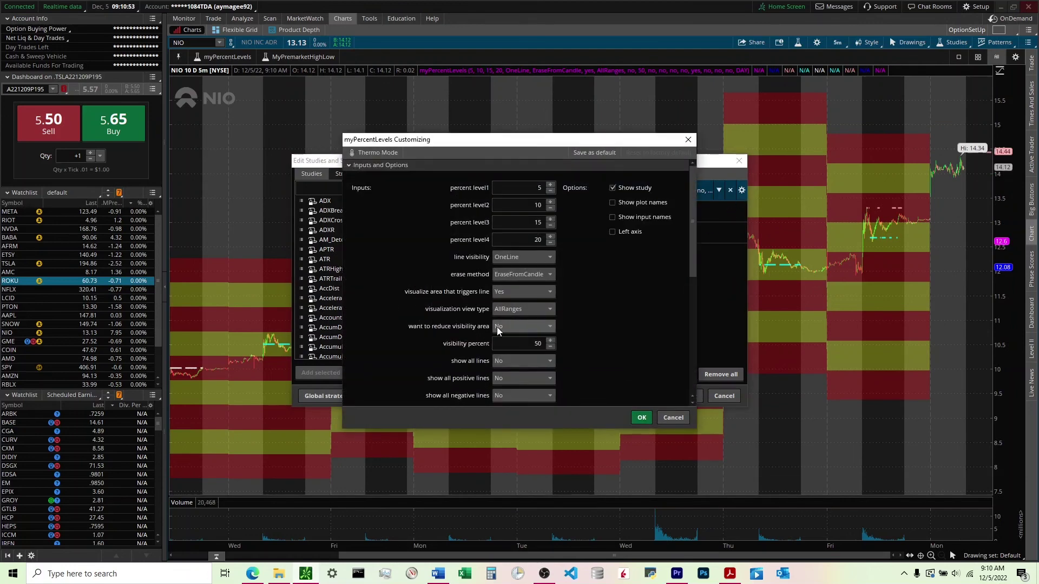
pyautogui.click(514, 310)
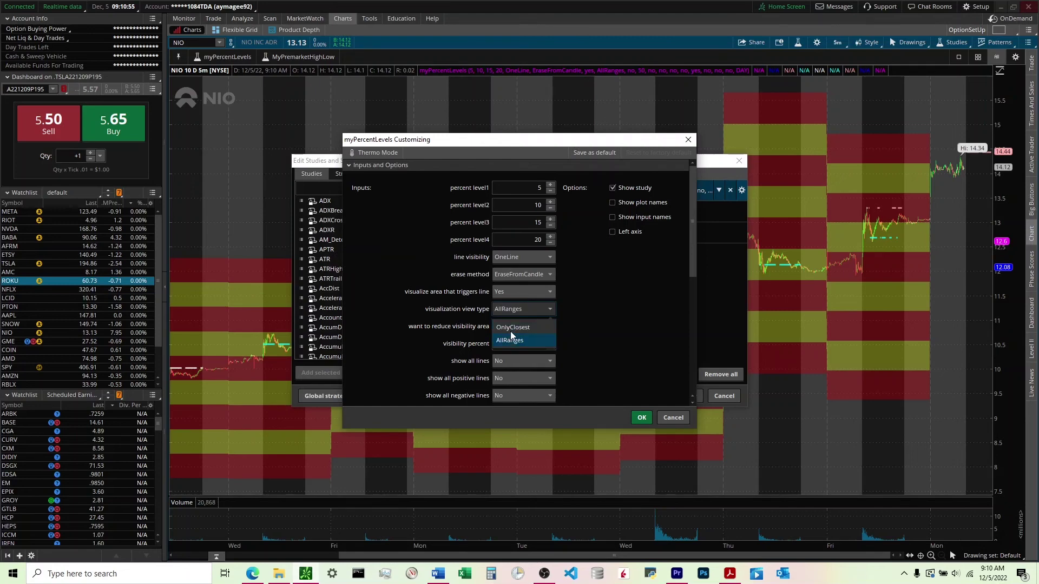
pyautogui.click(642, 418)
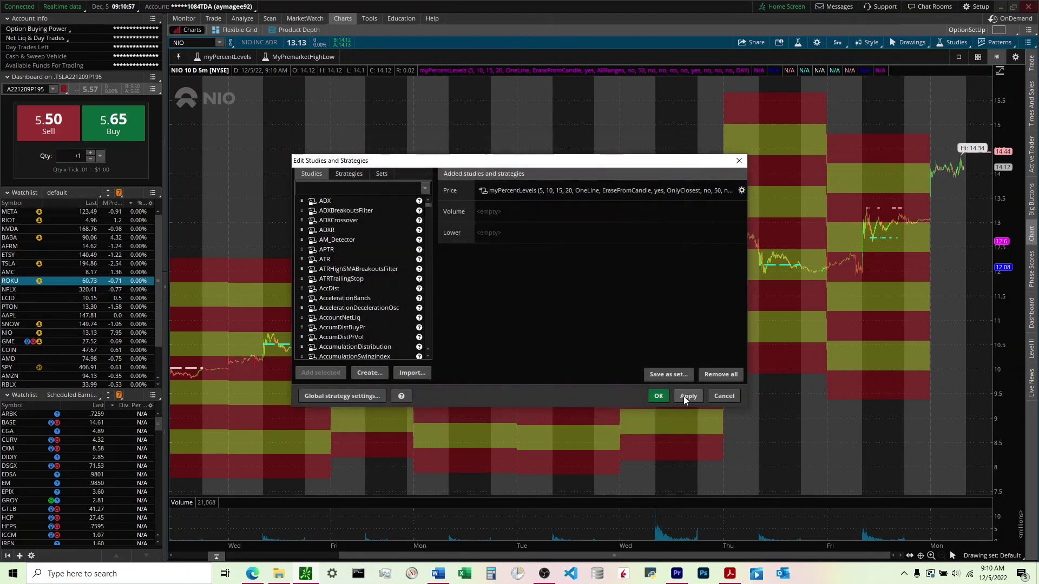
pyautogui.click(666, 396)
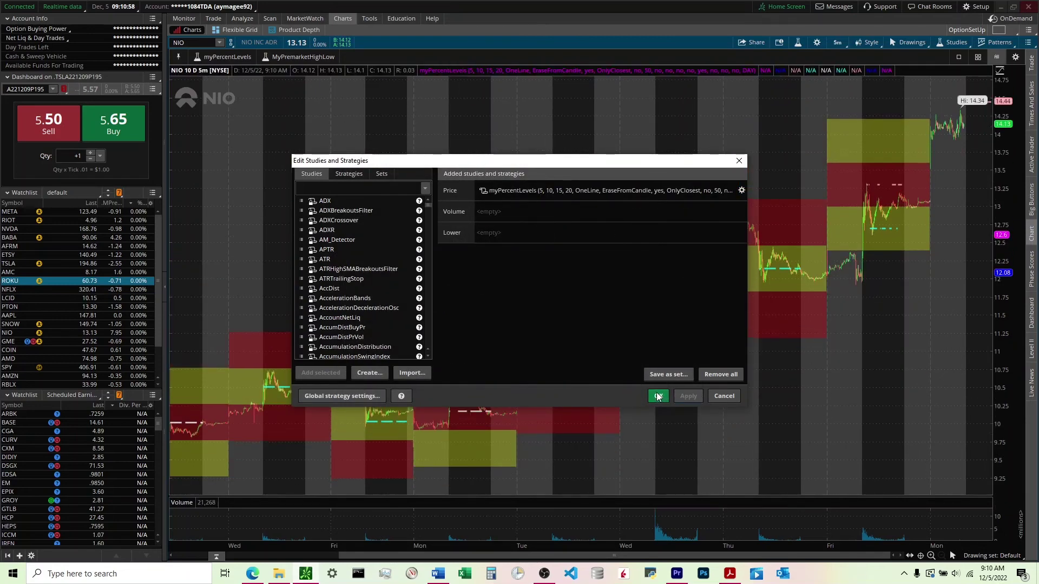